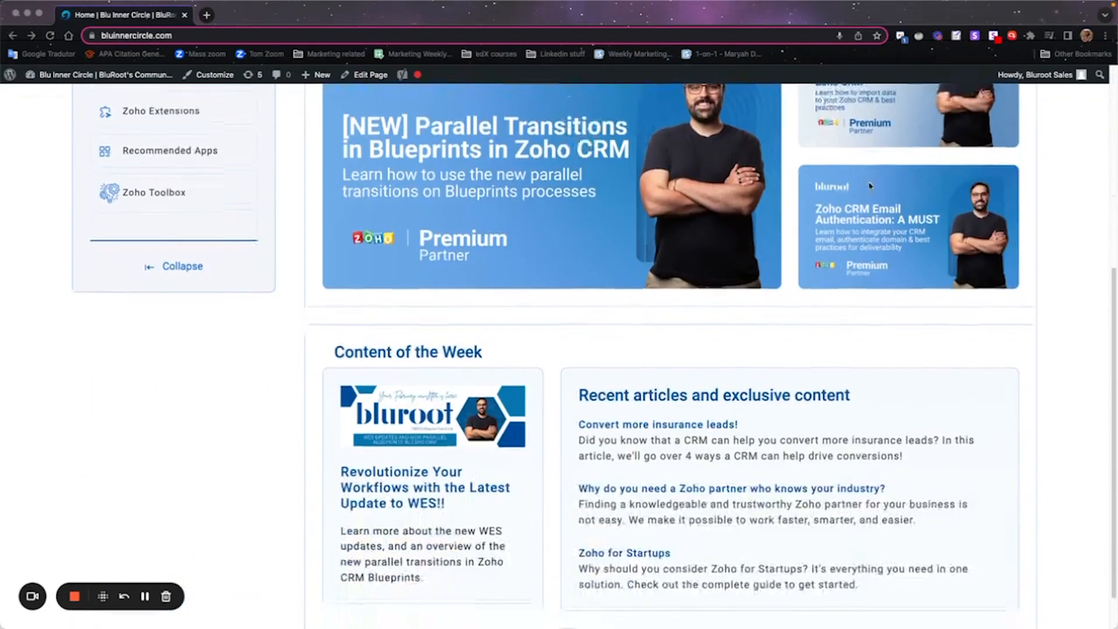
scroll(870, 185, "up", 5)
Open the Zoho Extensions page listing the free extensions.
left_click(150, 424)
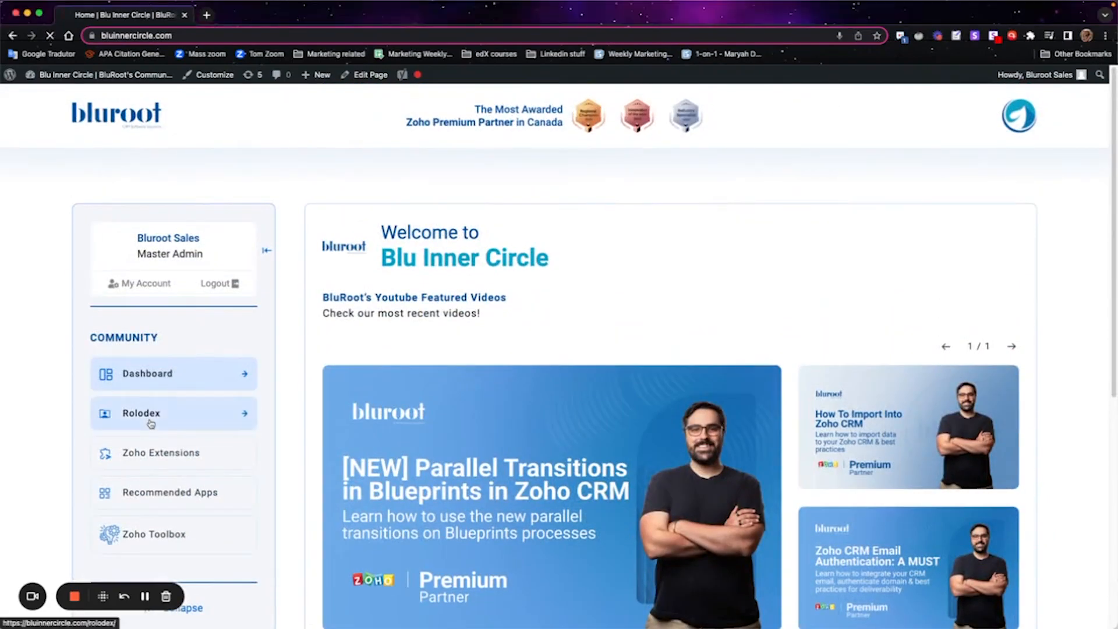
scroll(317, 431, "down", 2)
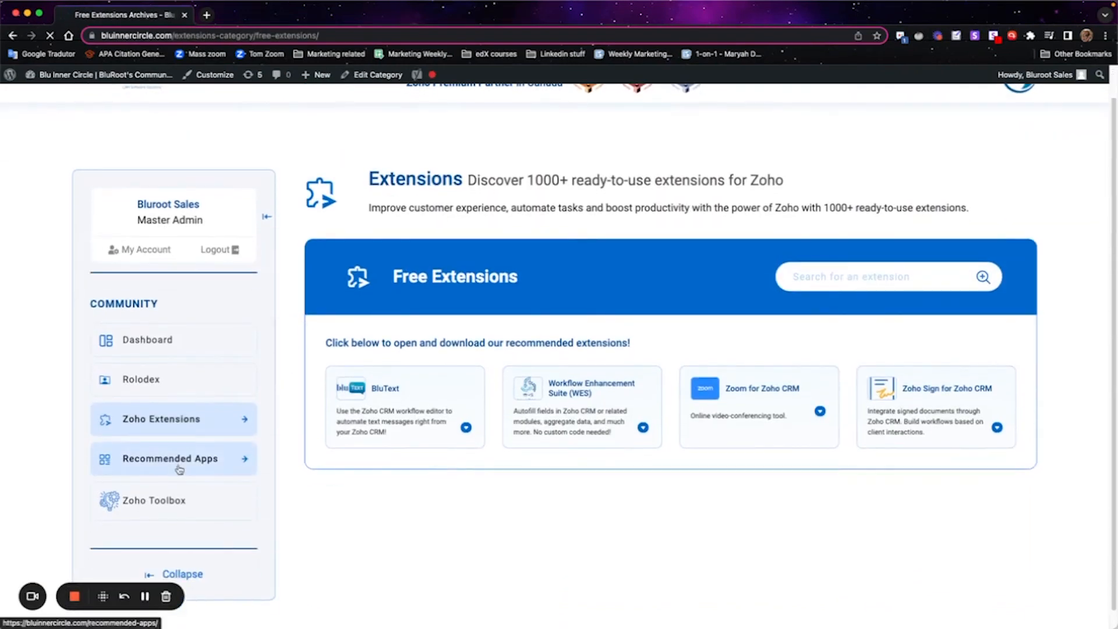
scroll(294, 416, "down", 4)
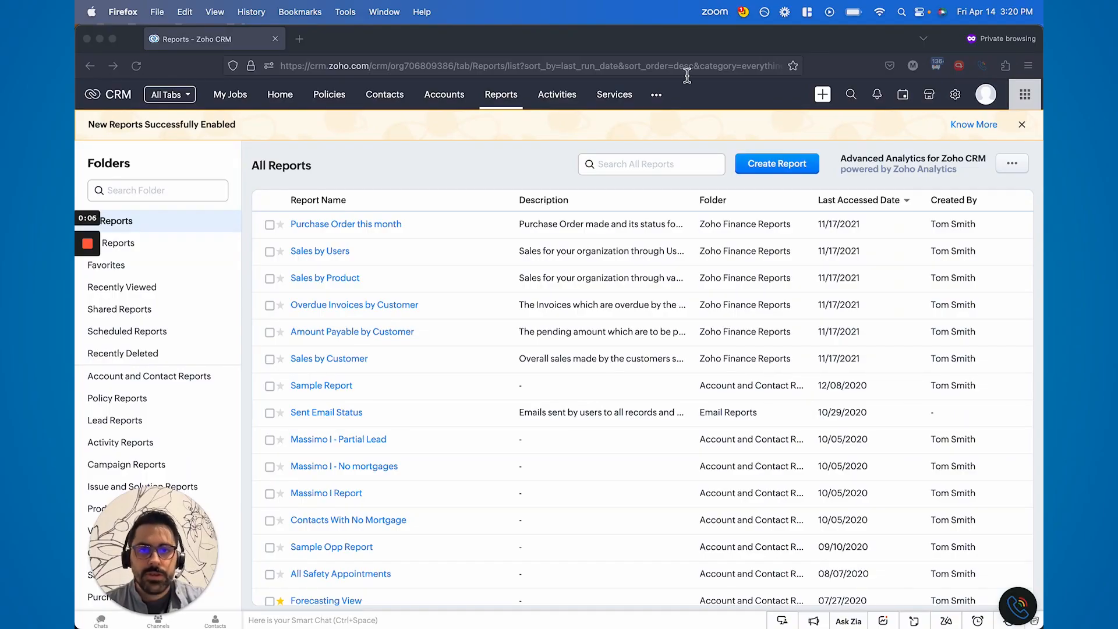
Peek at the extra CRM modules menu, then start creating a new report.
left_click(656, 96)
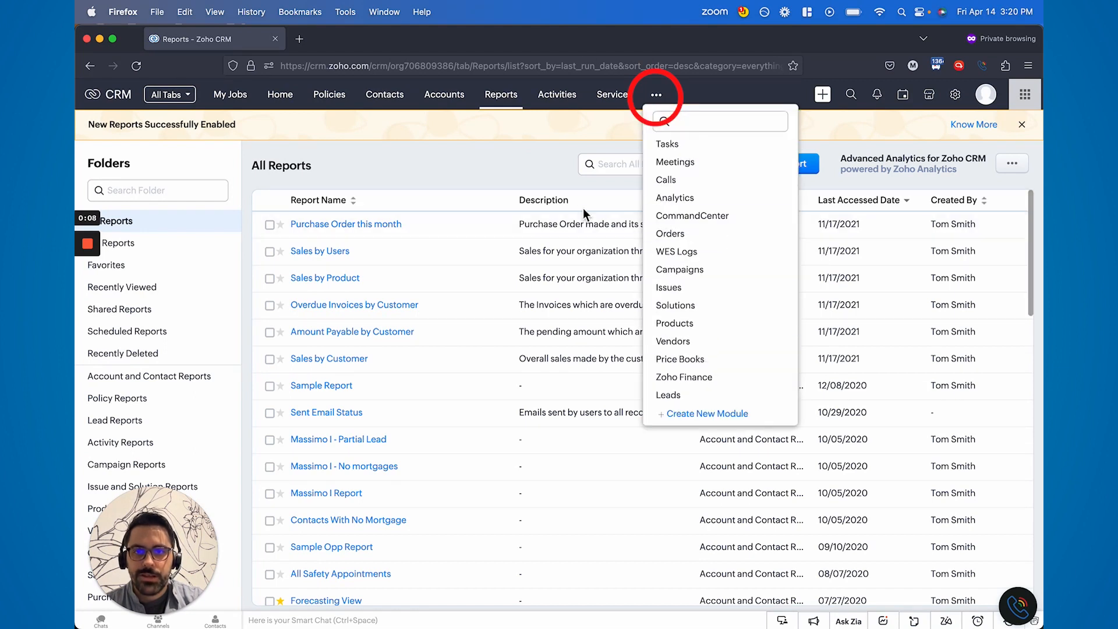
left_click(429, 180)
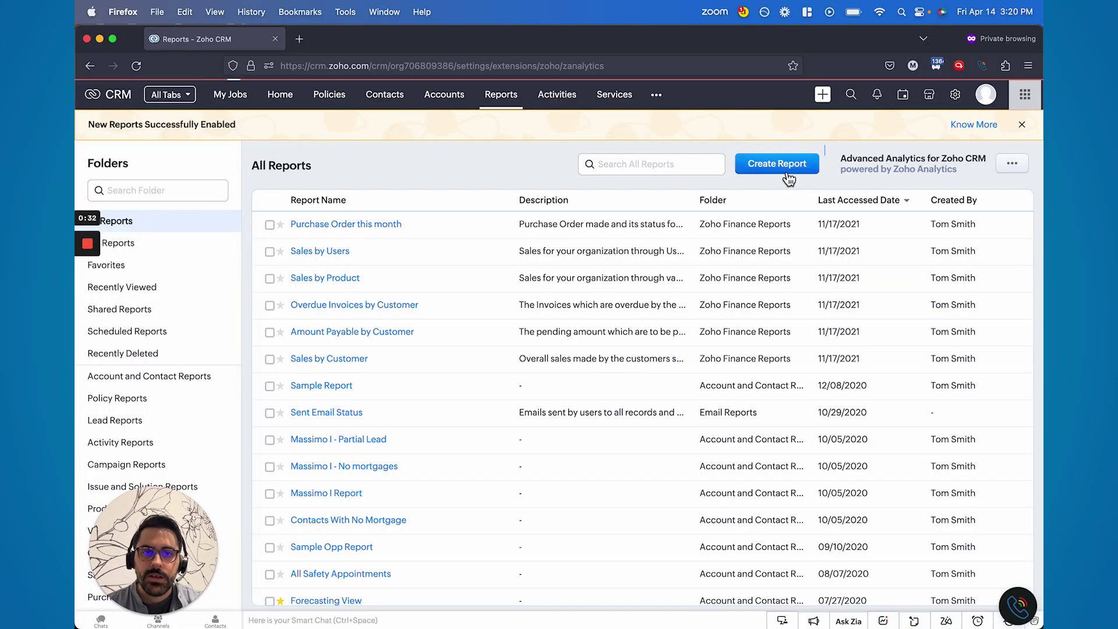
left_click(780, 168)
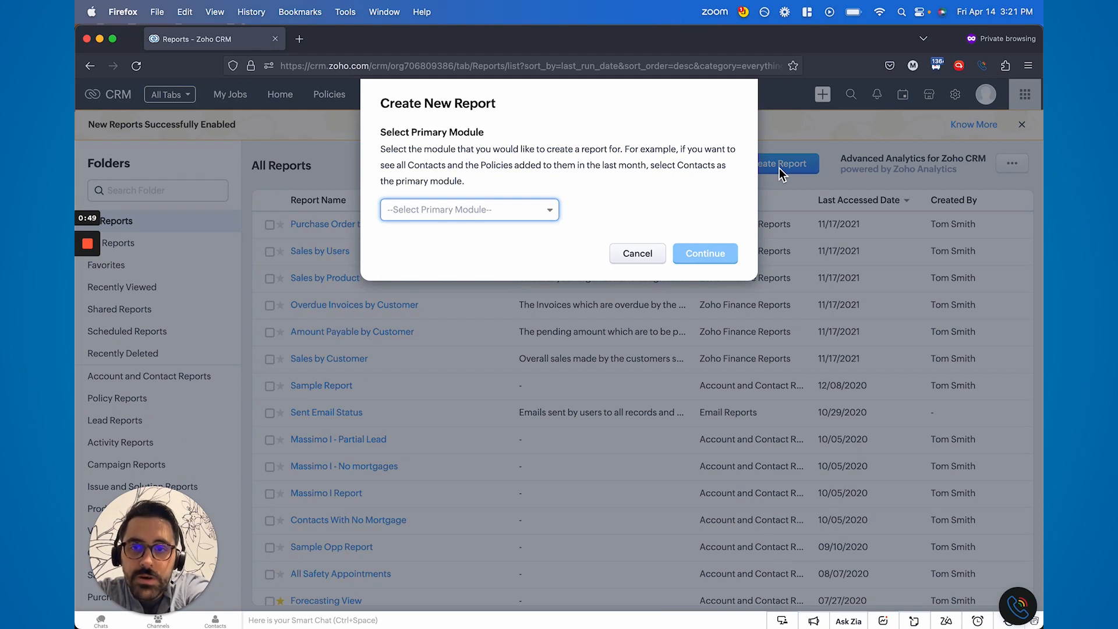
Highlight the words Contacts and Policies in the dialog's explanation text while reading it.
left_click(451, 209)
left_click(508, 165)
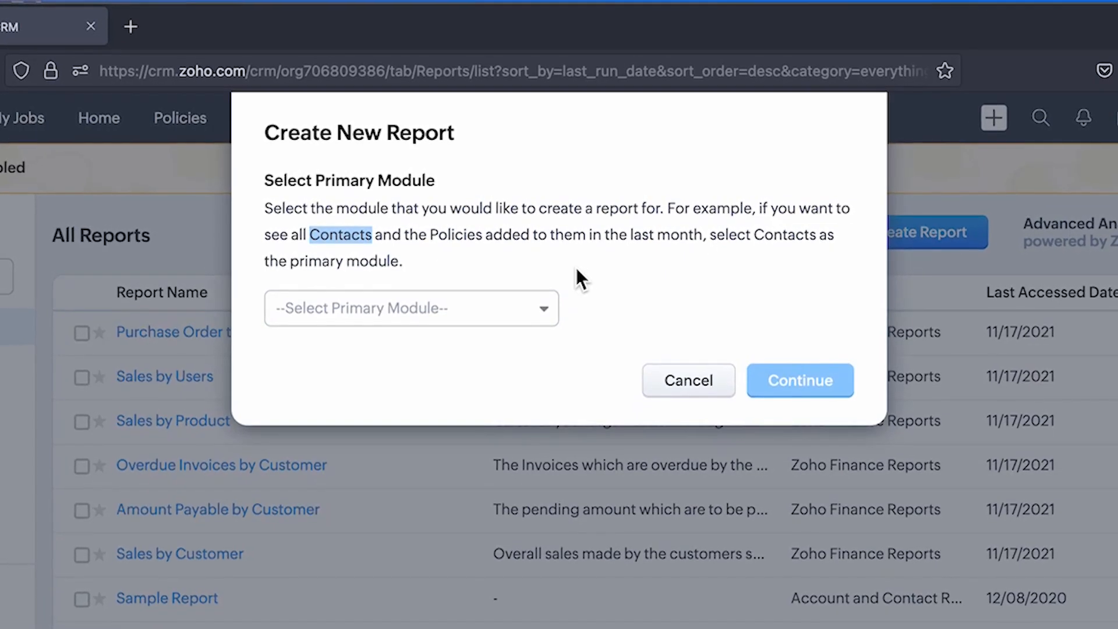
left_click(492, 170)
double_click(451, 237)
left_click(358, 238)
double_click(358, 237)
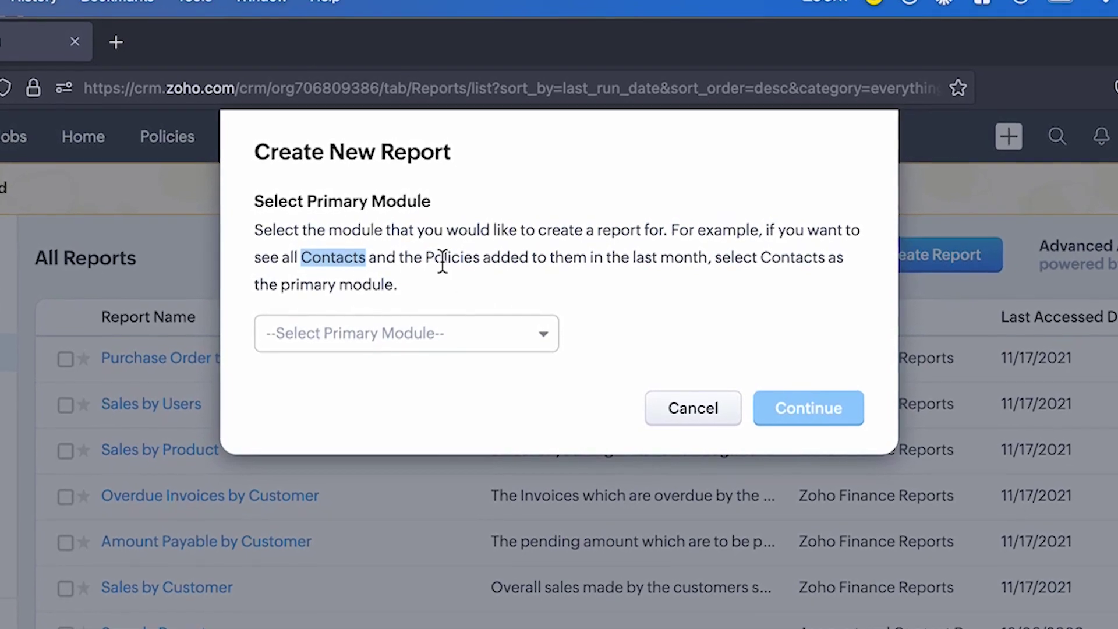
double_click(443, 260)
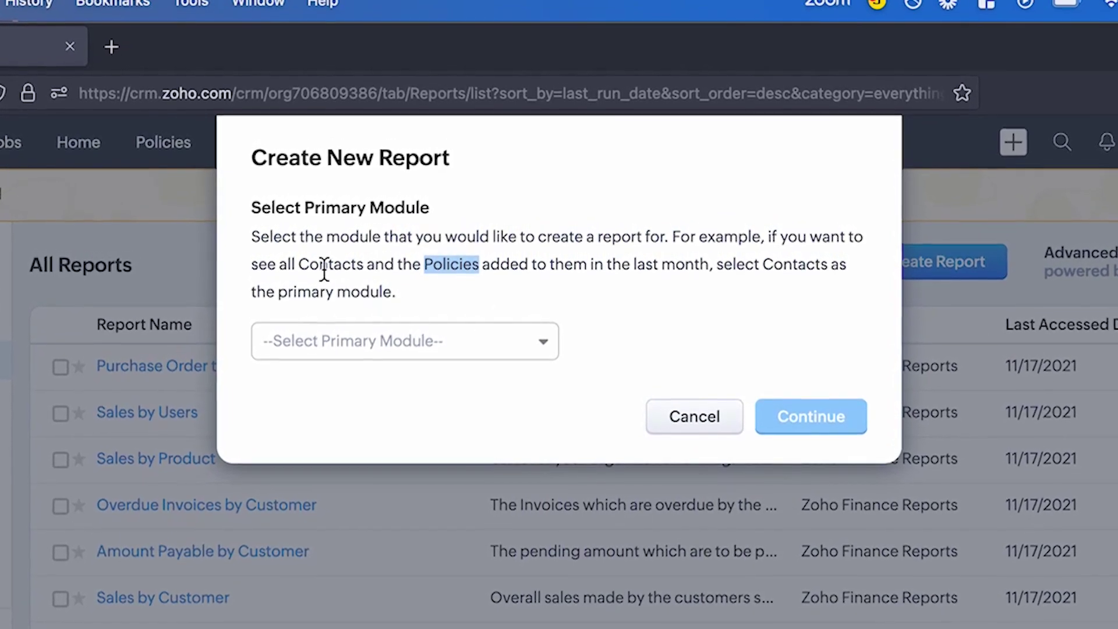
double_click(323, 269)
left_click(447, 278)
double_click(448, 278)
double_click(348, 276)
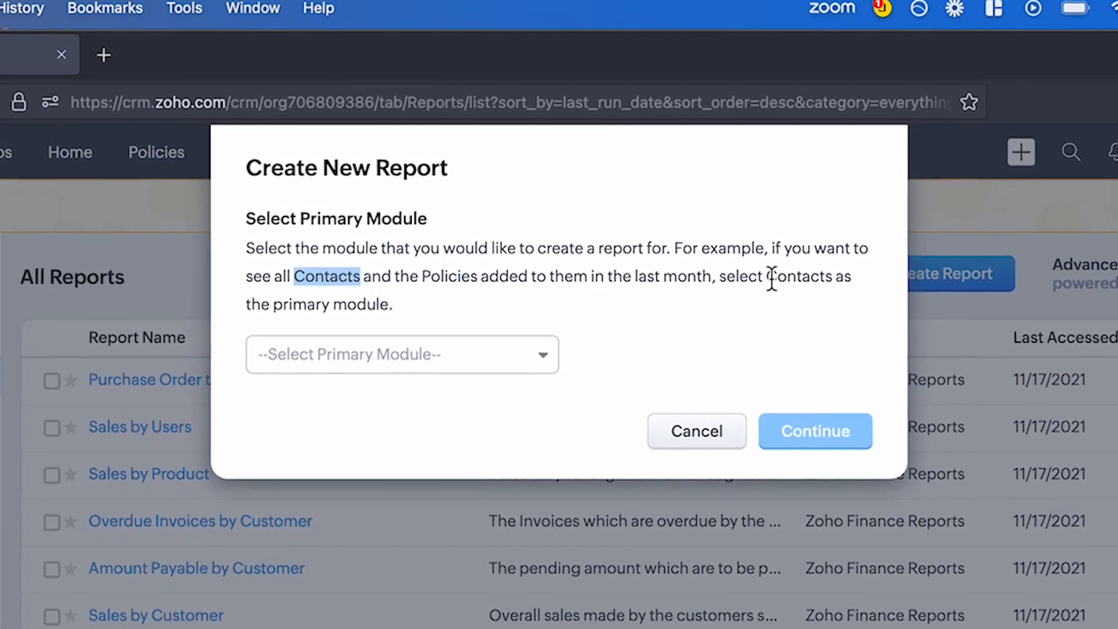
double_click(776, 277)
Choose Contacts as the primary module and continue to the related-modules step.
left_click(381, 373)
left_click(305, 495)
left_click(812, 444)
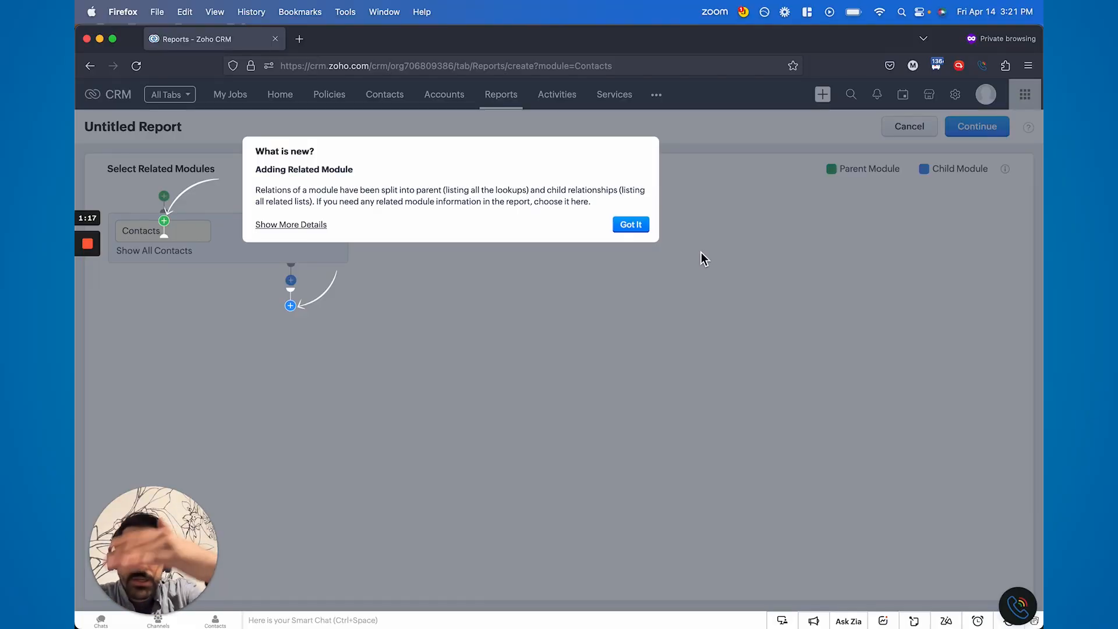
Dismiss the What is new tip and load crm.zoho.com Contacts in a new browser tab.
left_click(631, 225)
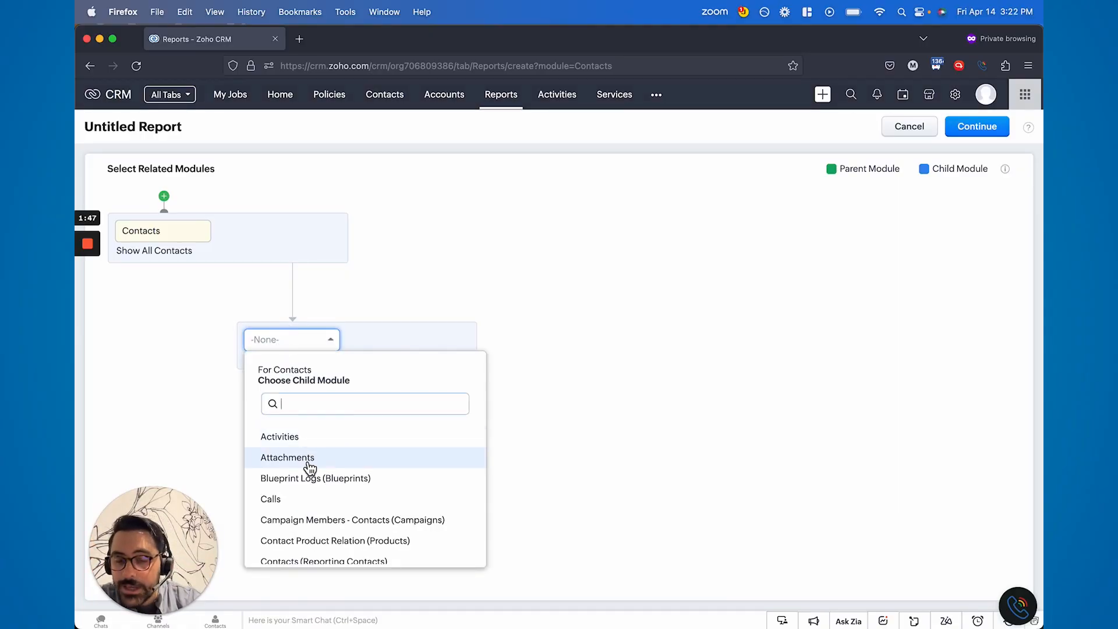
left_click(299, 40)
type("crm.zoho.com/")
key("Return")
left_click(384, 96)
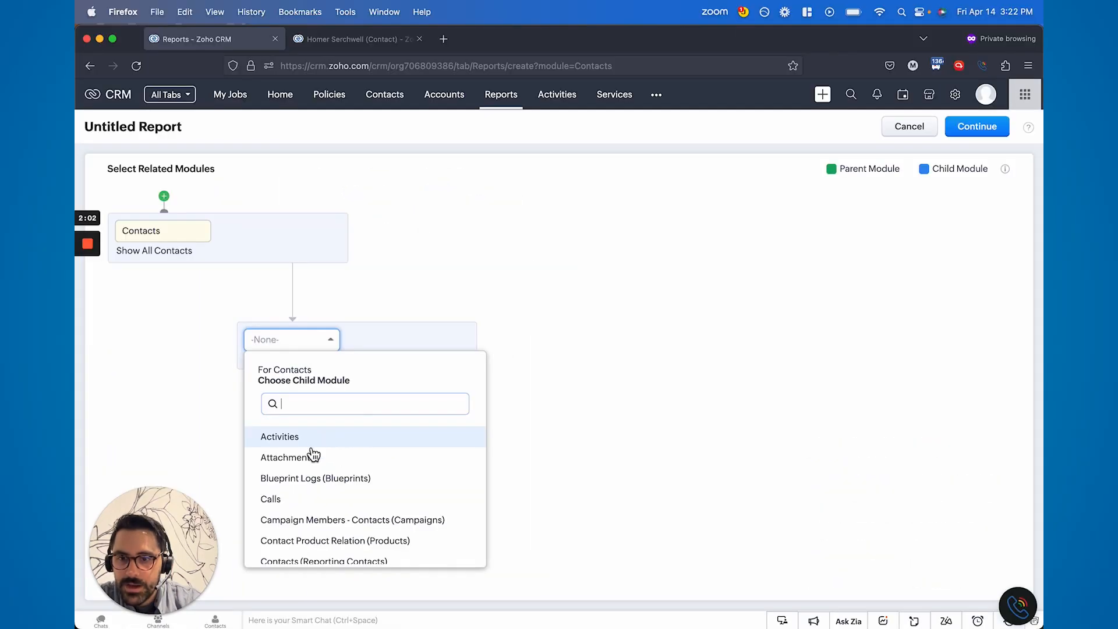
scroll(306, 467, "down", 1)
scroll(306, 472, "down", 3)
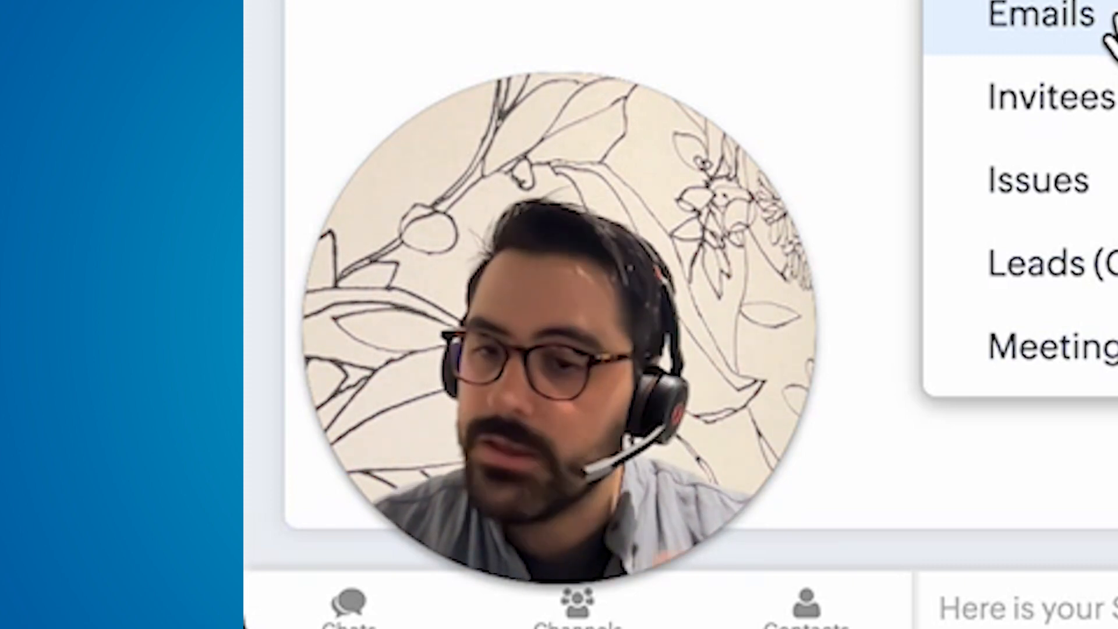
scroll(315, 503, "up", 5)
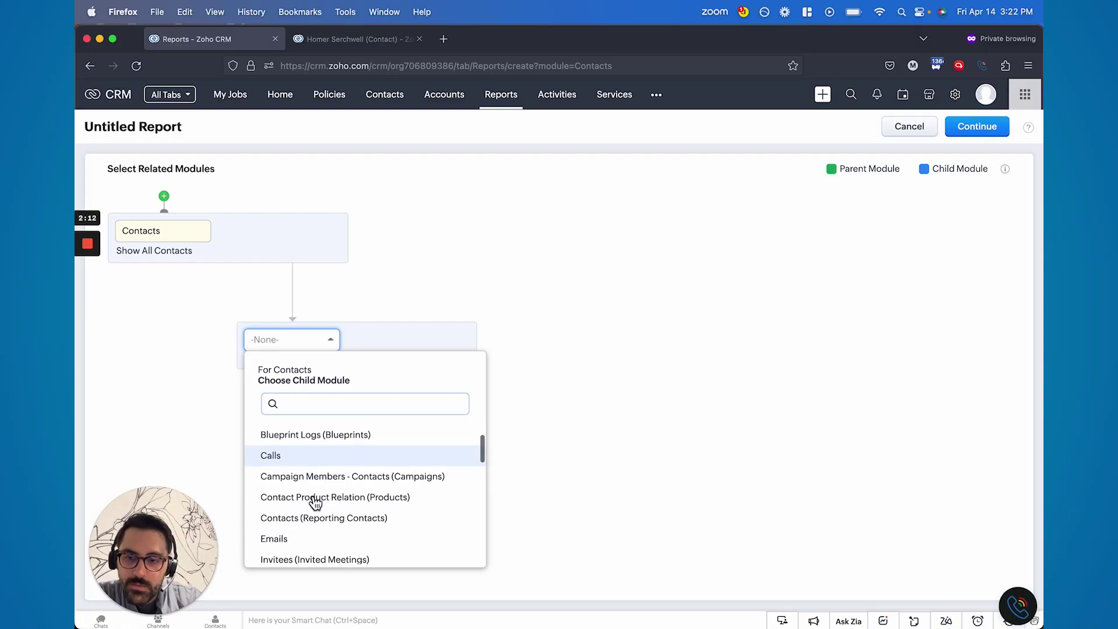
scroll(315, 503, "down", 2)
scroll(315, 503, "down", 2)
scroll(315, 503, "down", 1)
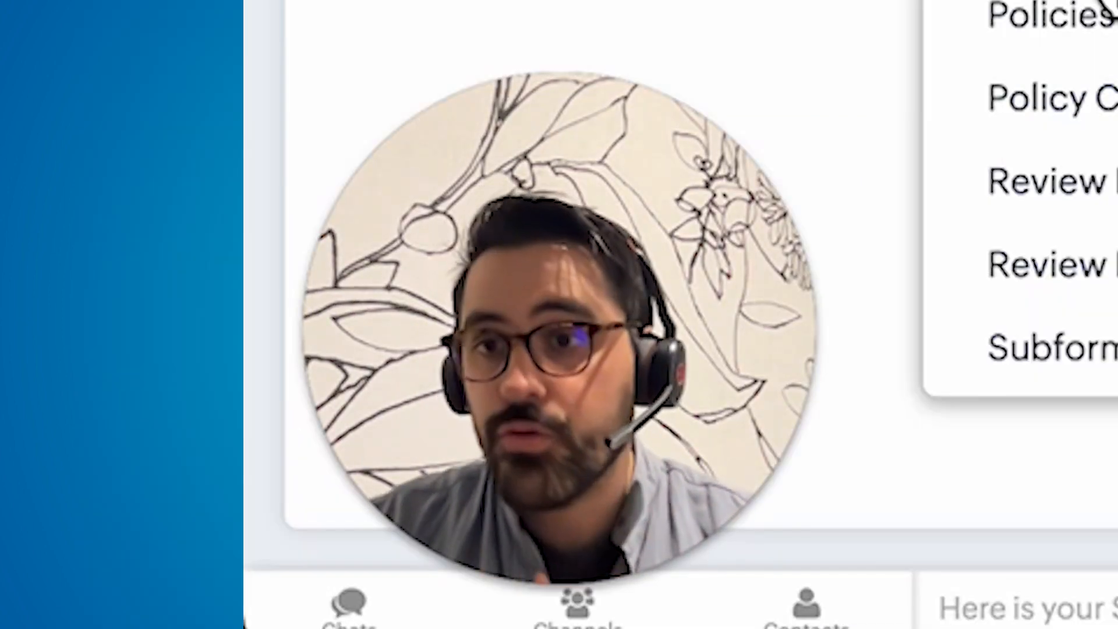
left_click(1109, 5)
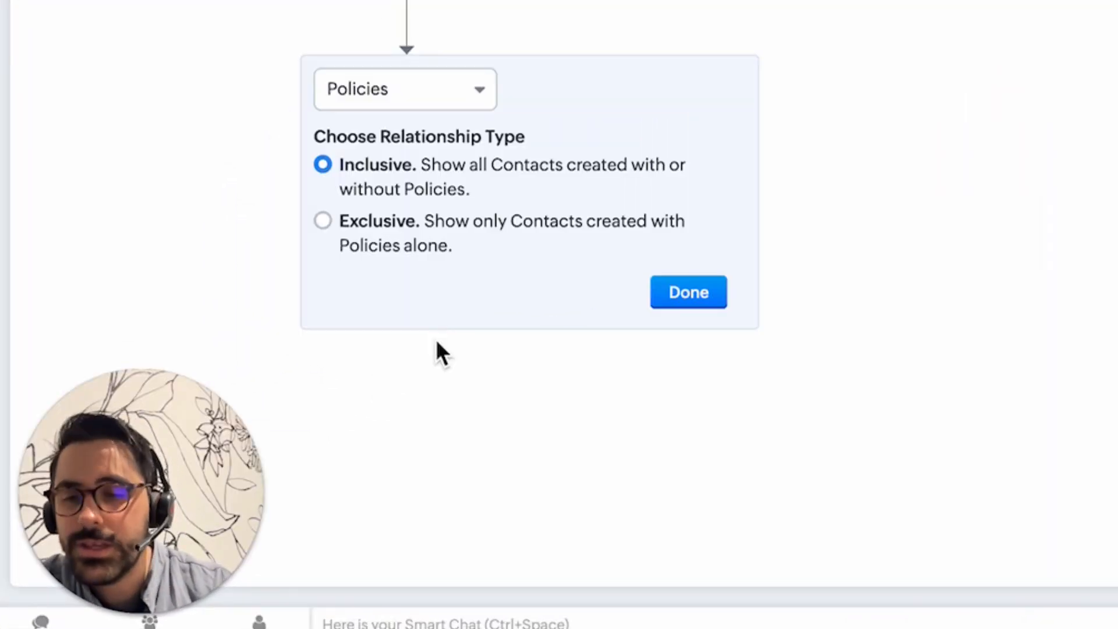
mouse_move(348, 415)
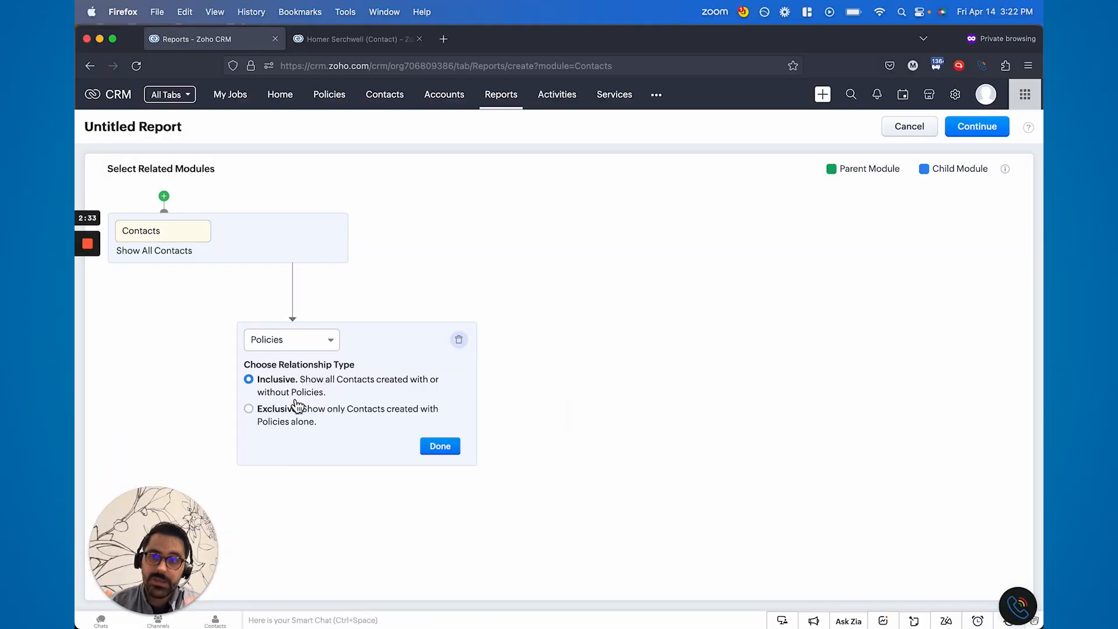
mouse_move(356, 394)
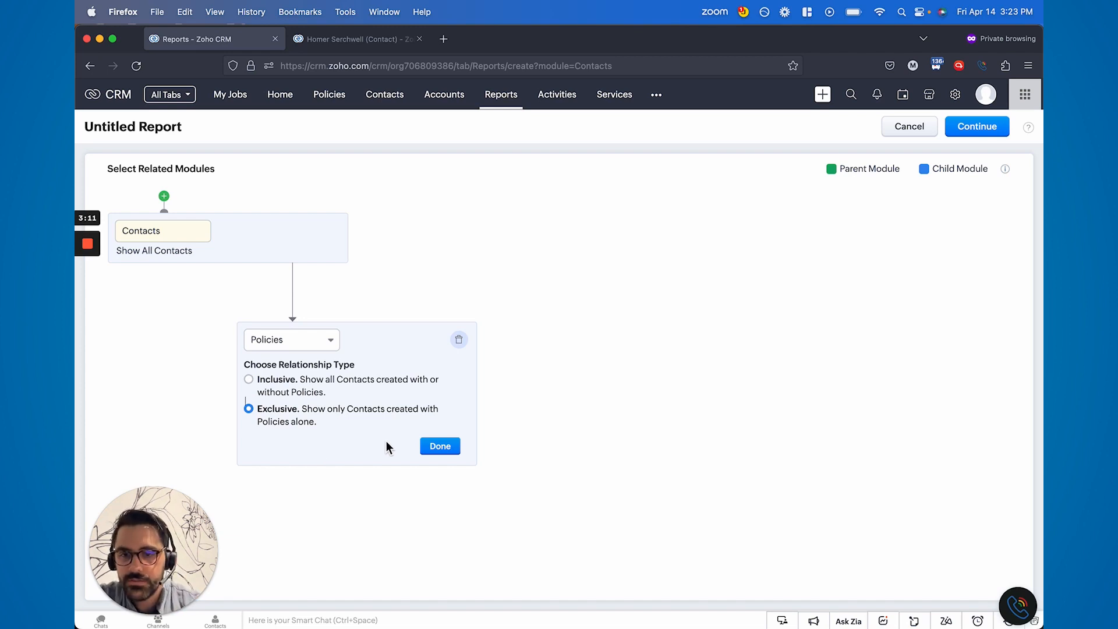
Confirm Policies as an exclusive related module so only contacts with policies appear.
left_click(439, 449)
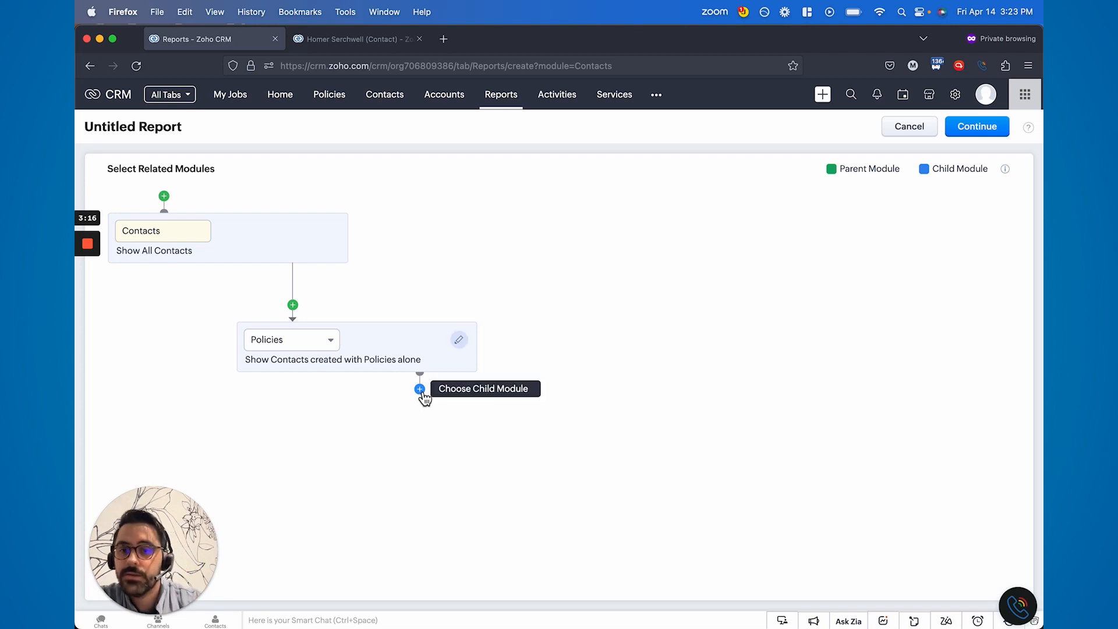
left_click(420, 389)
left_click(414, 459)
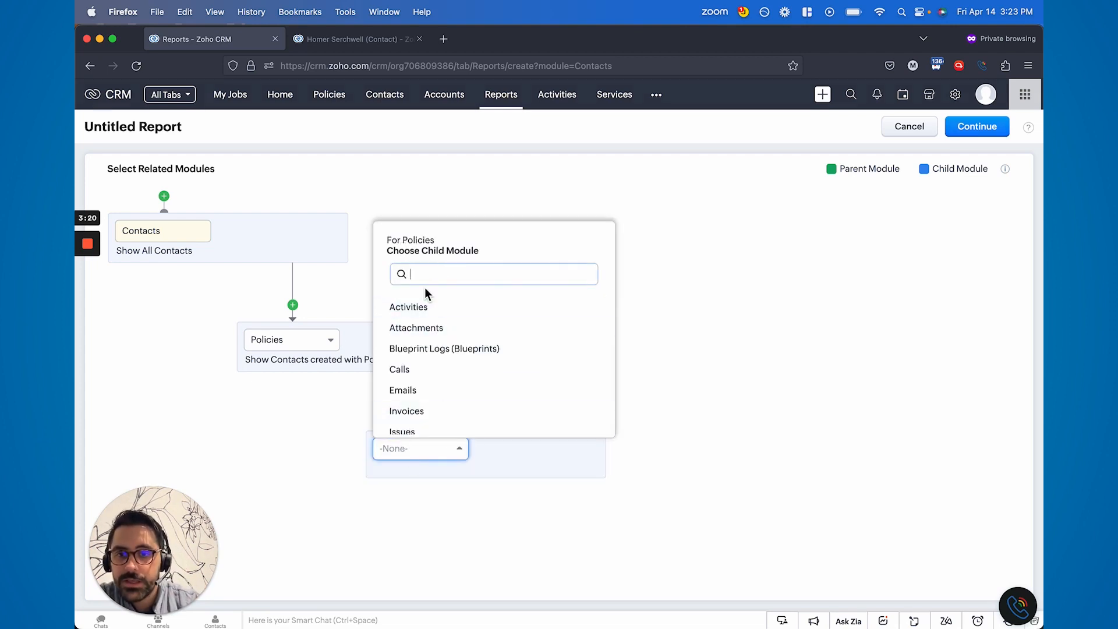
scroll(425, 386, "down", 2)
scroll(425, 387, "down", 2)
scroll(426, 387, "down", 3)
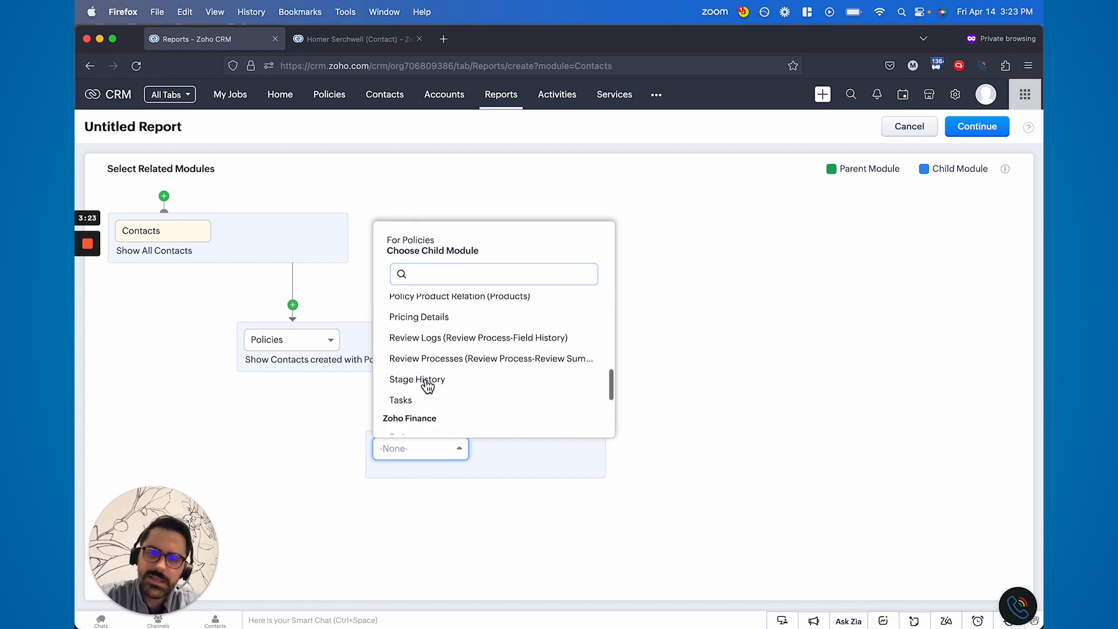
scroll(425, 385, "down", 2)
scroll(424, 384, "down", 1)
scroll(424, 381, "down", 1)
scroll(424, 382, "up", 3)
scroll(424, 382, "up", 2)
scroll(424, 380, "down", 5)
scroll(424, 379, "up", 5)
scroll(423, 381, "up", 3)
scroll(425, 385, "up", 2)
scroll(425, 386, "down", 1)
scroll(426, 385, "down", 2)
scroll(426, 386, "up", 2)
scroll(428, 386, "up", 1)
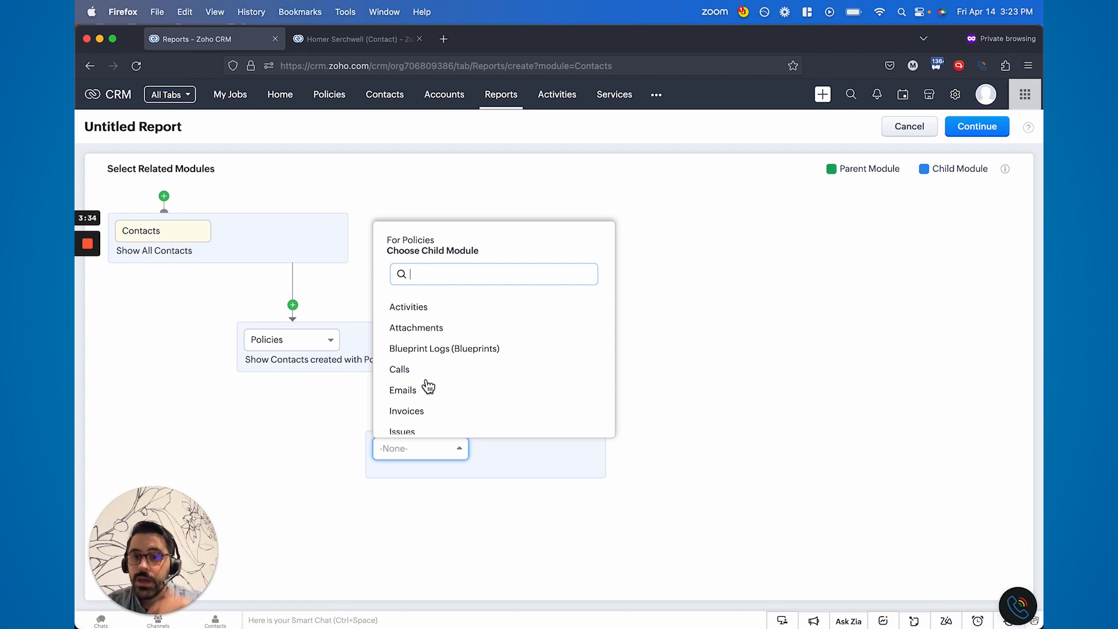
scroll(429, 386, "down", 1)
scroll(423, 385, "down", 1)
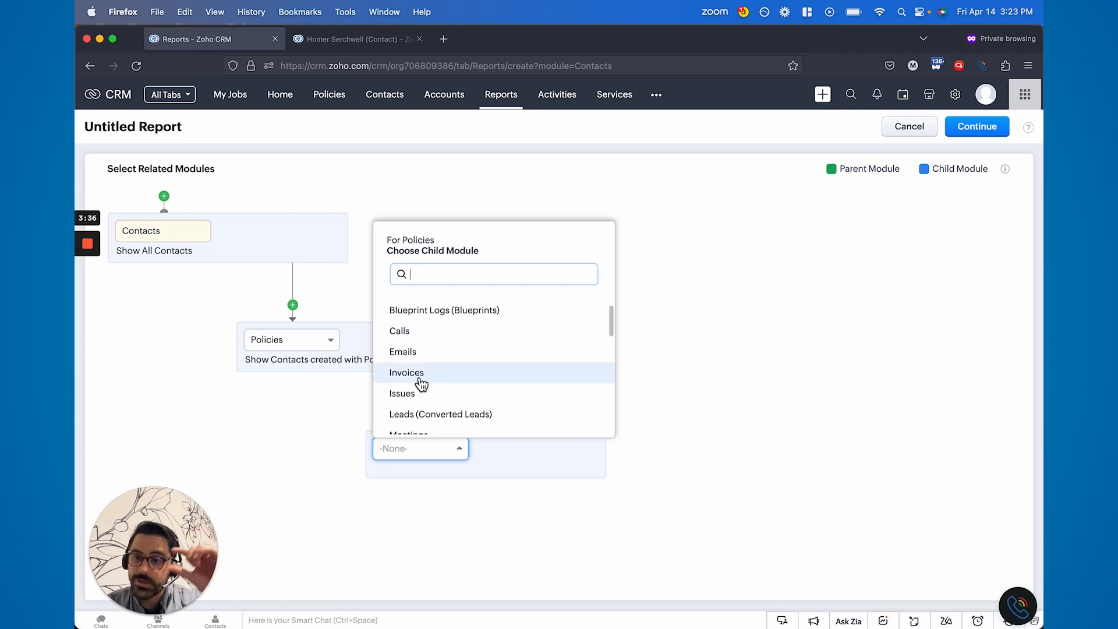
left_click(340, 429)
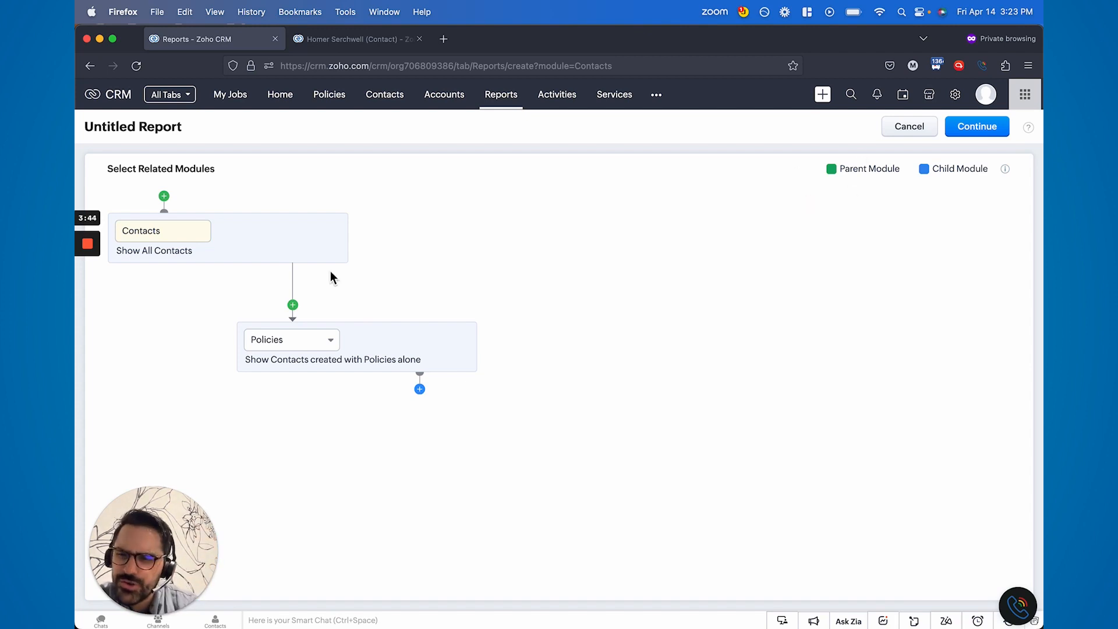
Add Accounts as a parent module, remove it again, and continue to the column editor.
left_click(163, 195)
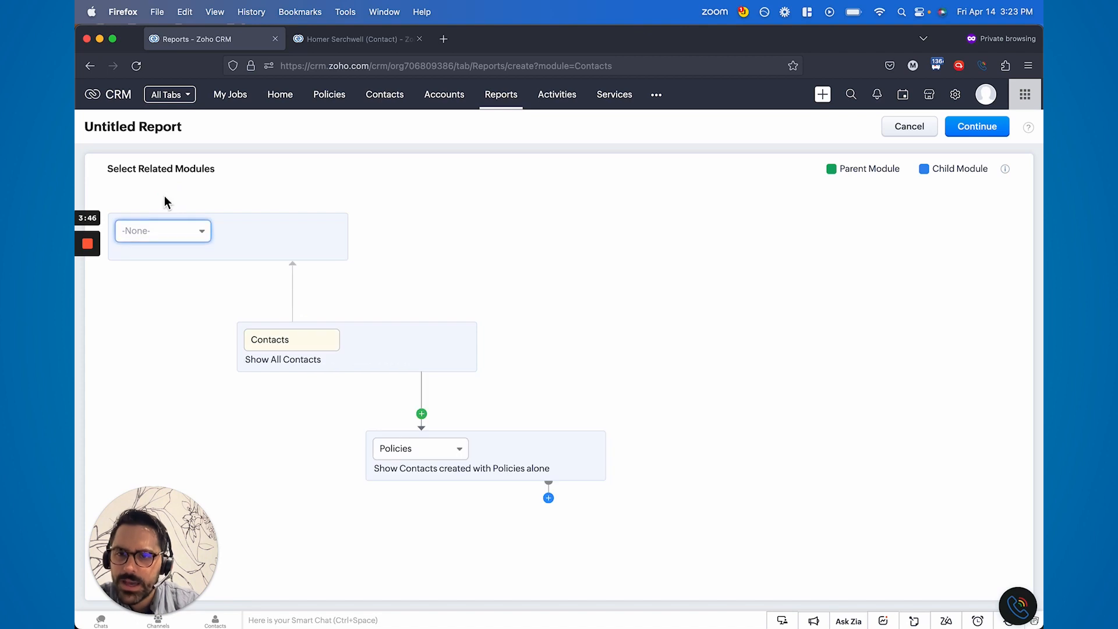
left_click(185, 233)
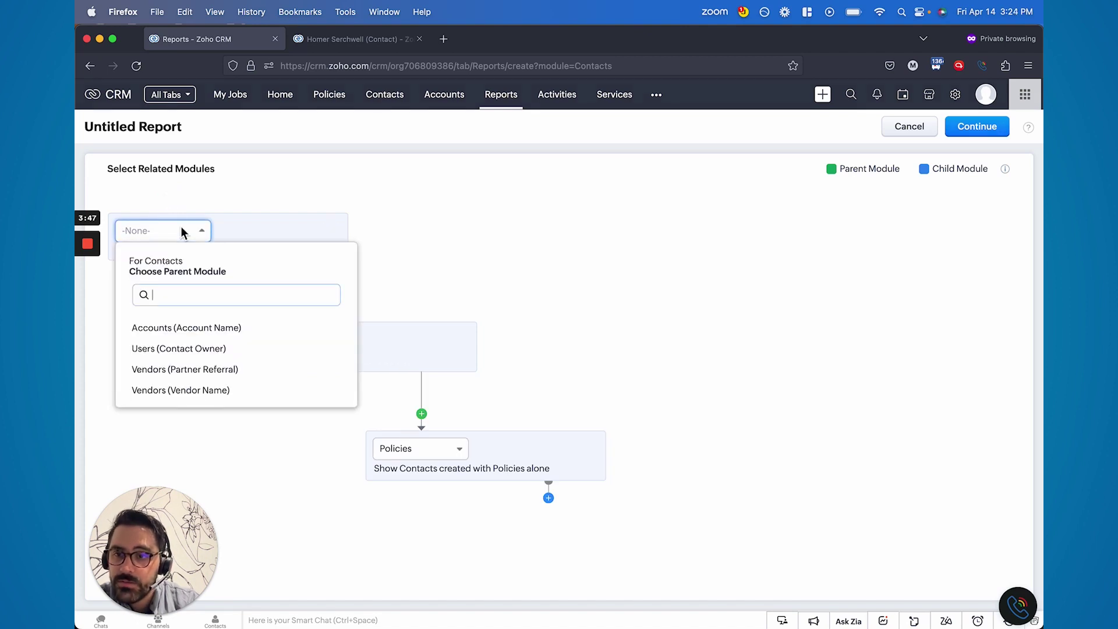
left_click(166, 324)
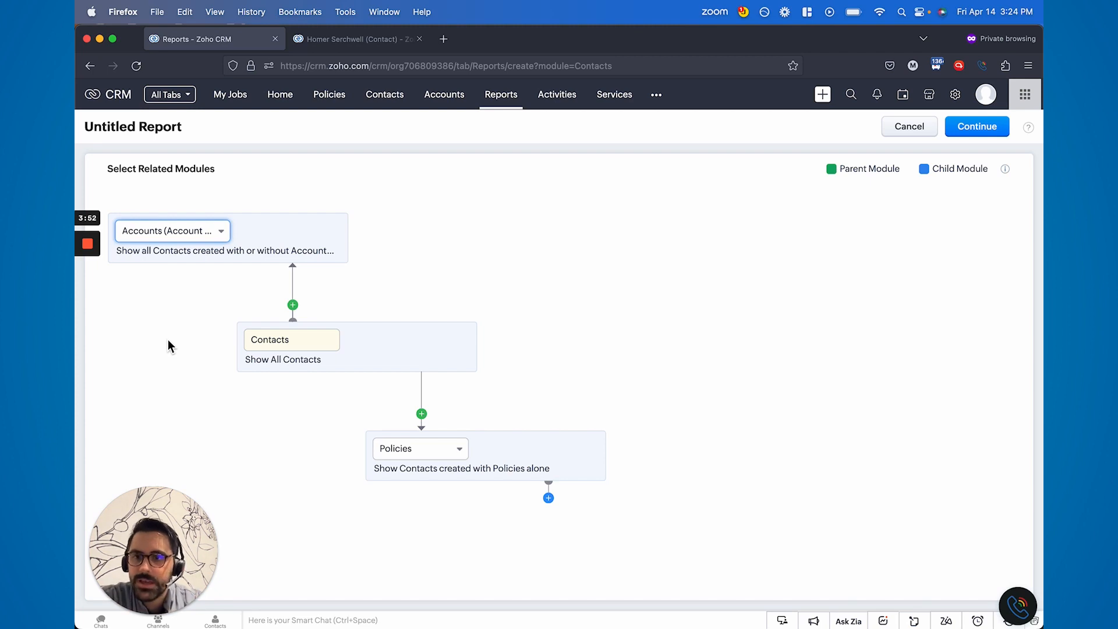
left_click(331, 231)
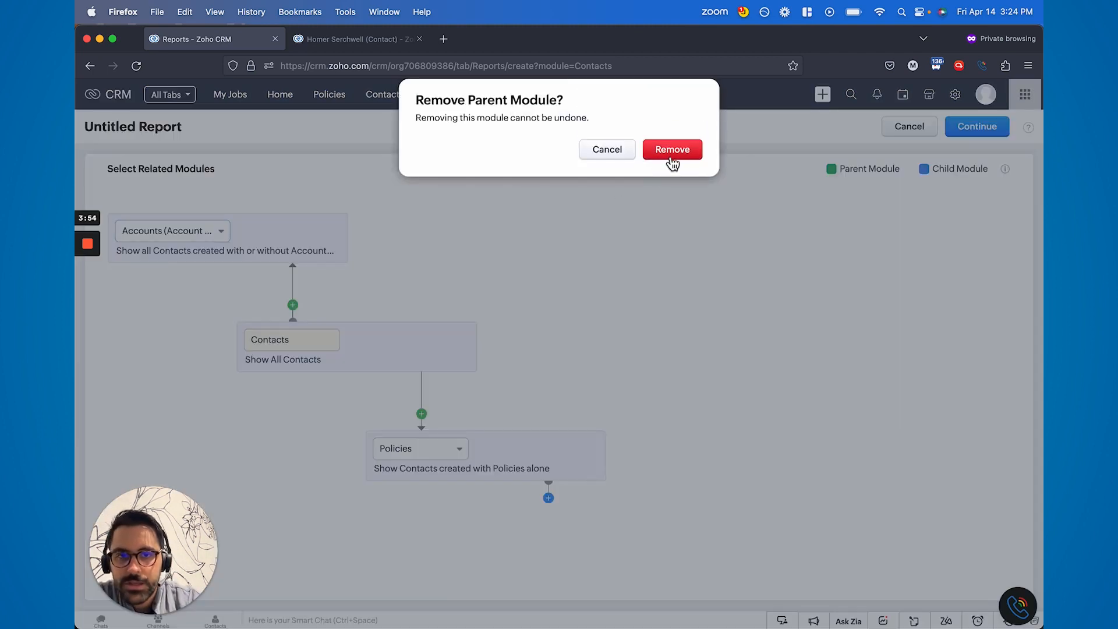
left_click(674, 153)
left_click(963, 131)
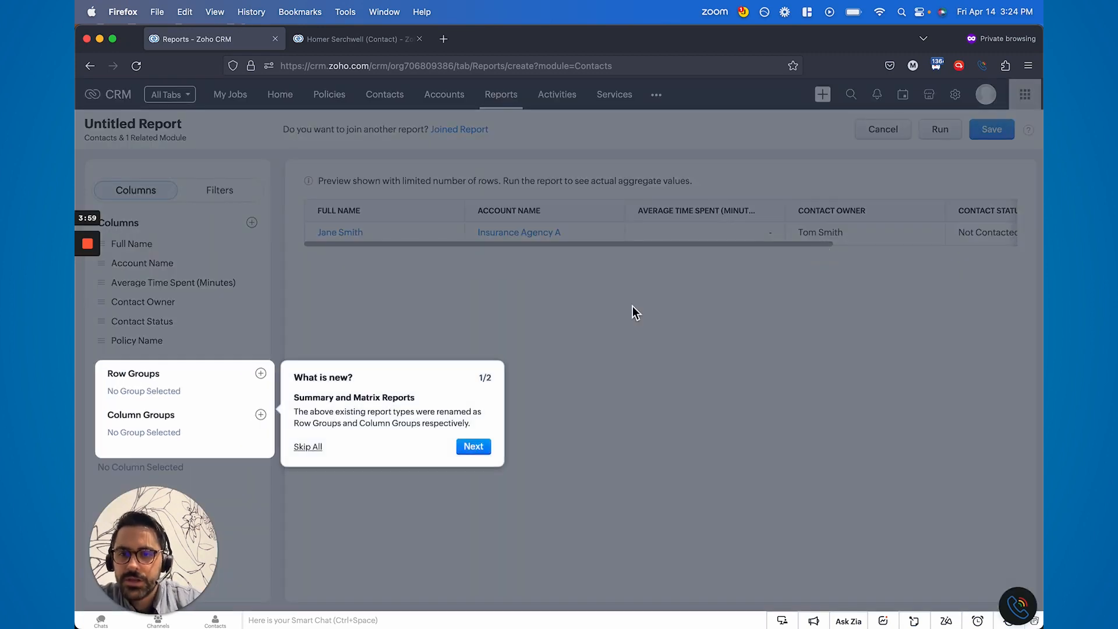
Remove Average Time Spent, Account Name and the other extra columns, leaving only Full Name.
left_click(307, 446)
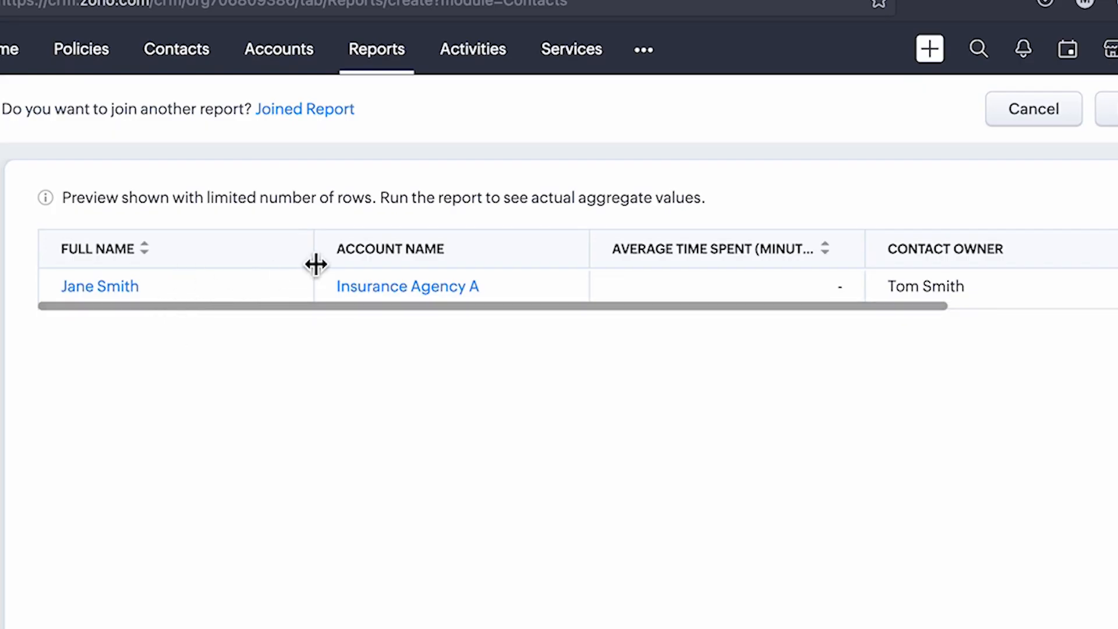
mouse_move(315, 264)
left_mouse_down()
mouse_move(200, 267)
mouse_move(252, 272)
mouse_move(200, 270)
mouse_move(202, 281)
left_mouse_up()
left_click(262, 426)
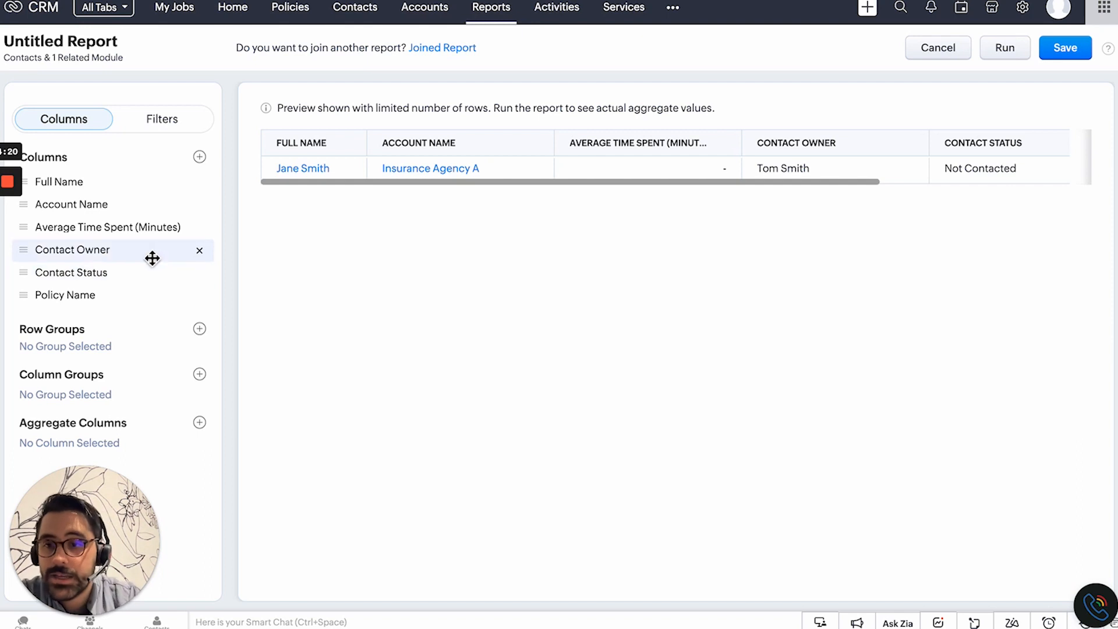
left_click(201, 253)
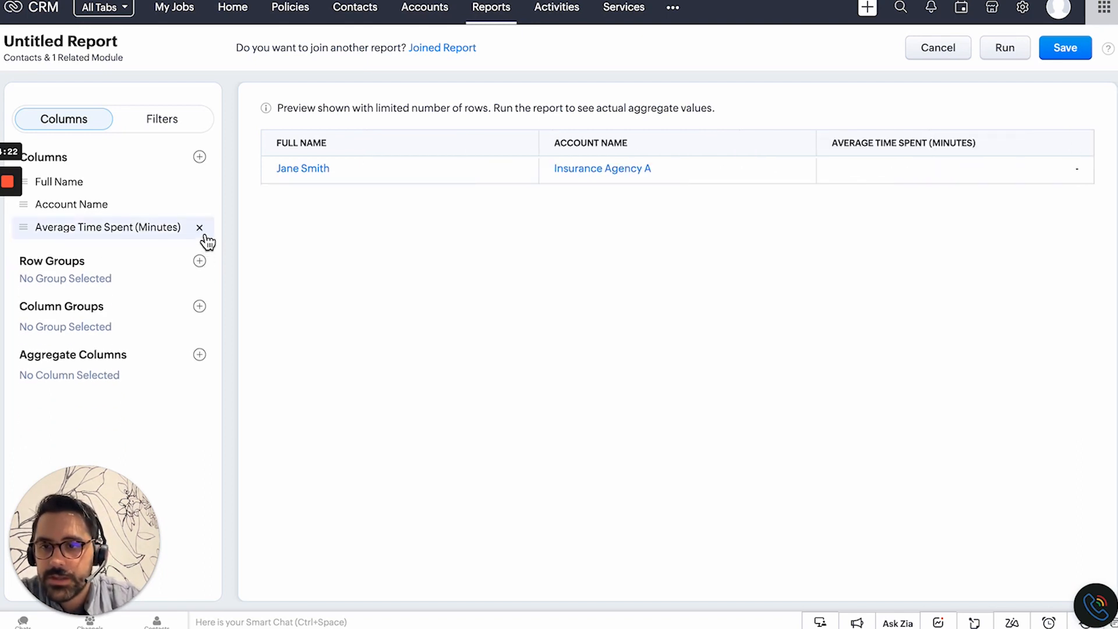
left_click(200, 227)
left_click(201, 209)
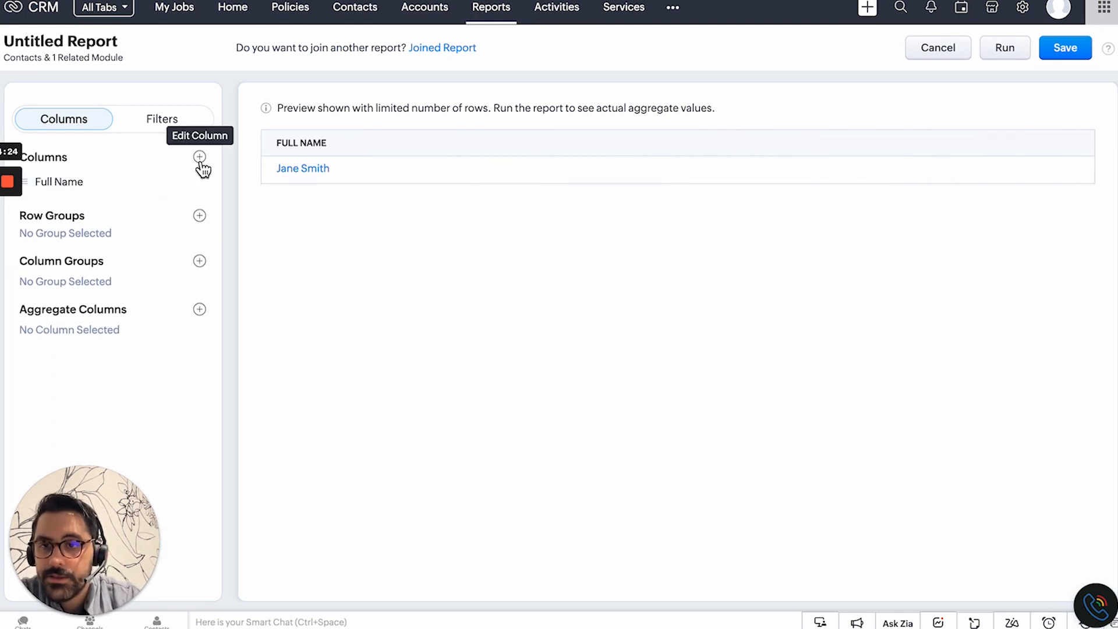
Add Policy Name, Account Name and Email as report columns alongside Full Name.
left_click(199, 159)
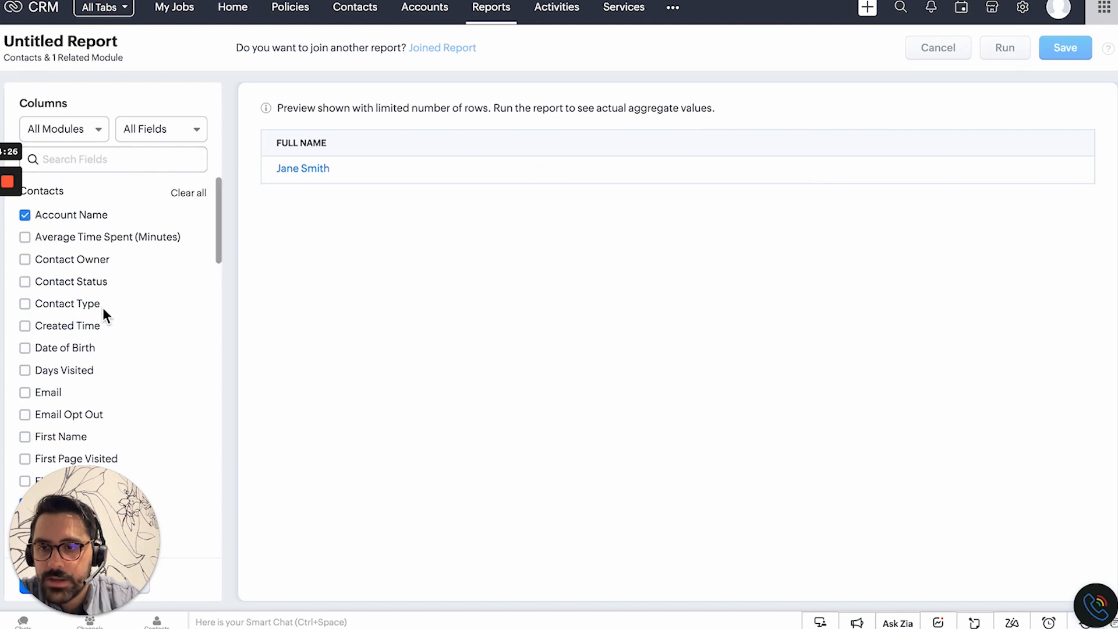
scroll(102, 308, "down", 3)
scroll(74, 302, "down", 2)
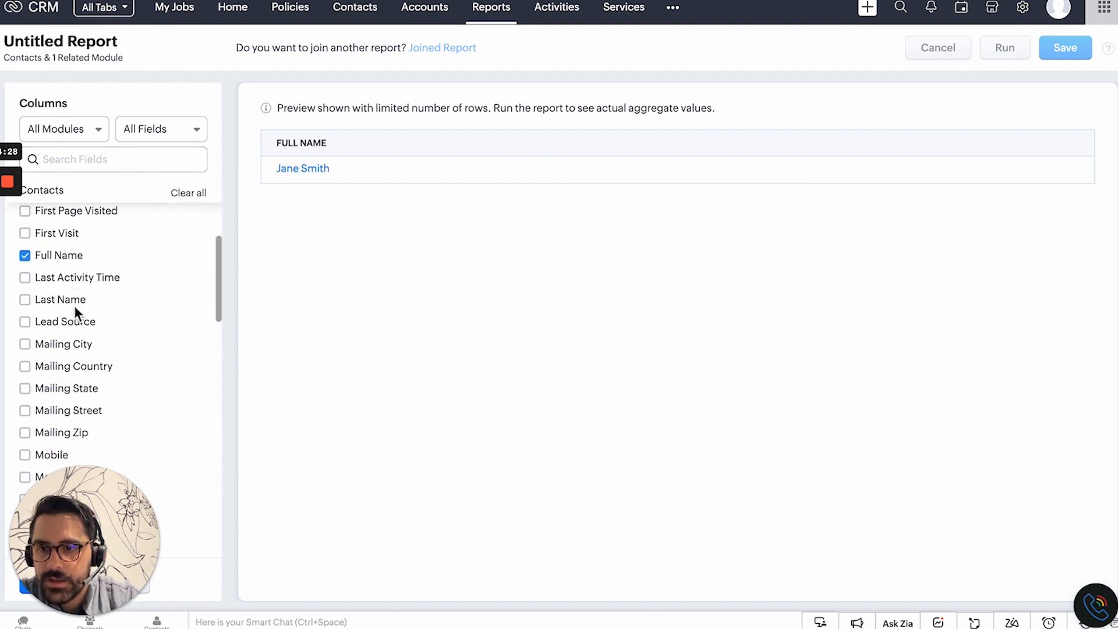
scroll(75, 306, "down", 3)
scroll(75, 306, "down", 2)
scroll(74, 310, "down", 2)
scroll(74, 306, "down", 2)
scroll(76, 310, "down", 1)
scroll(54, 325, "down", 2)
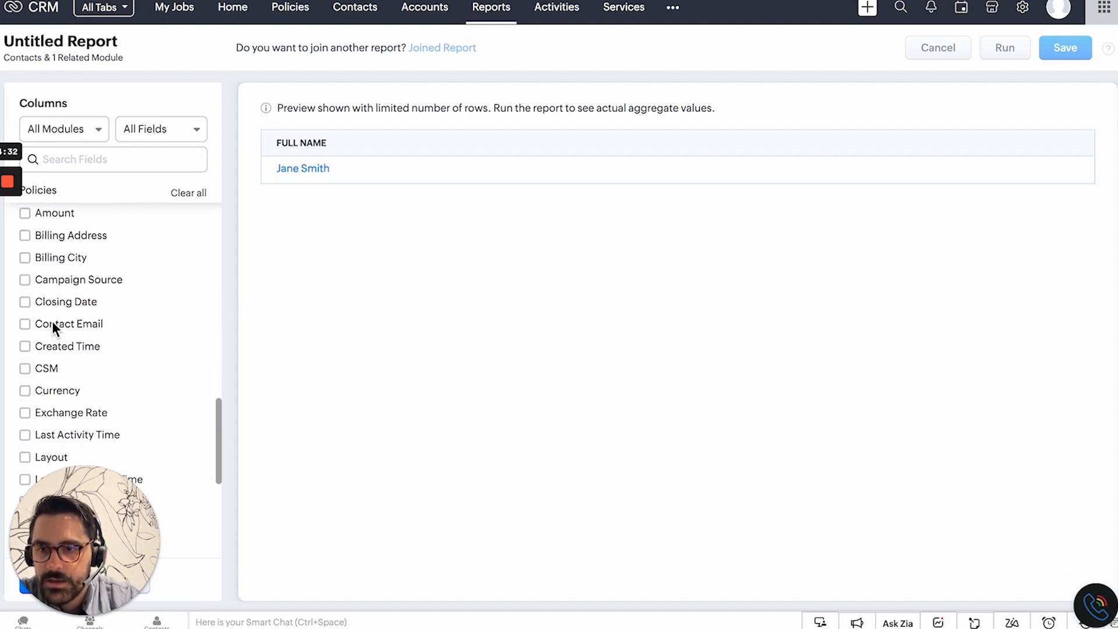
scroll(52, 320, "down", 1)
scroll(52, 321, "up", 4)
scroll(51, 321, "down", 2)
scroll(52, 321, "down", 4)
scroll(54, 311, "down", 3)
left_click(101, 162)
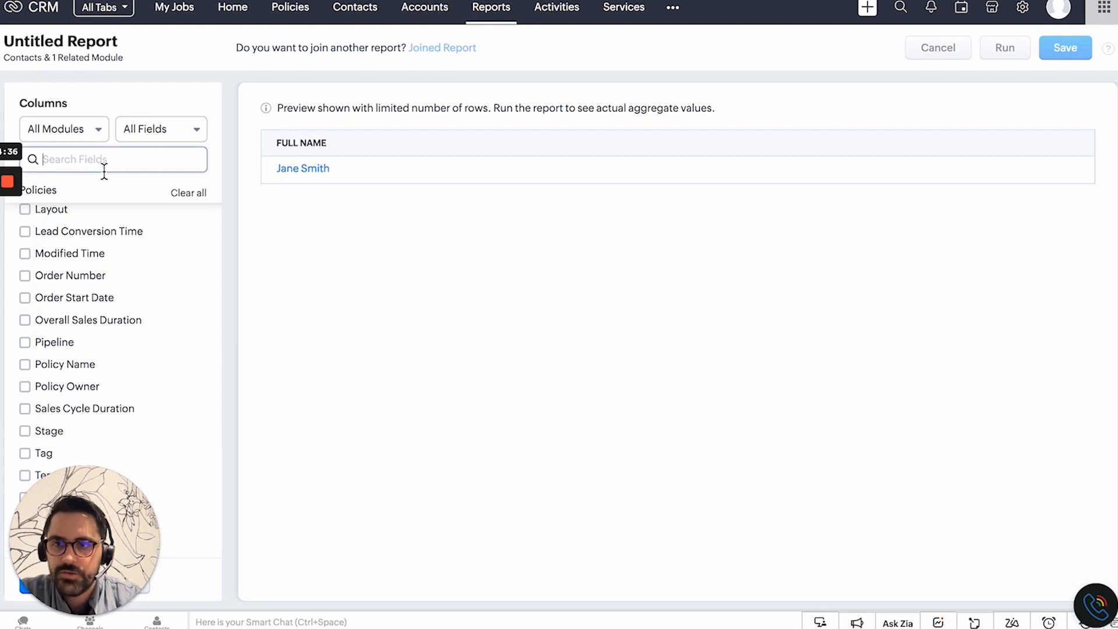
type("polic")
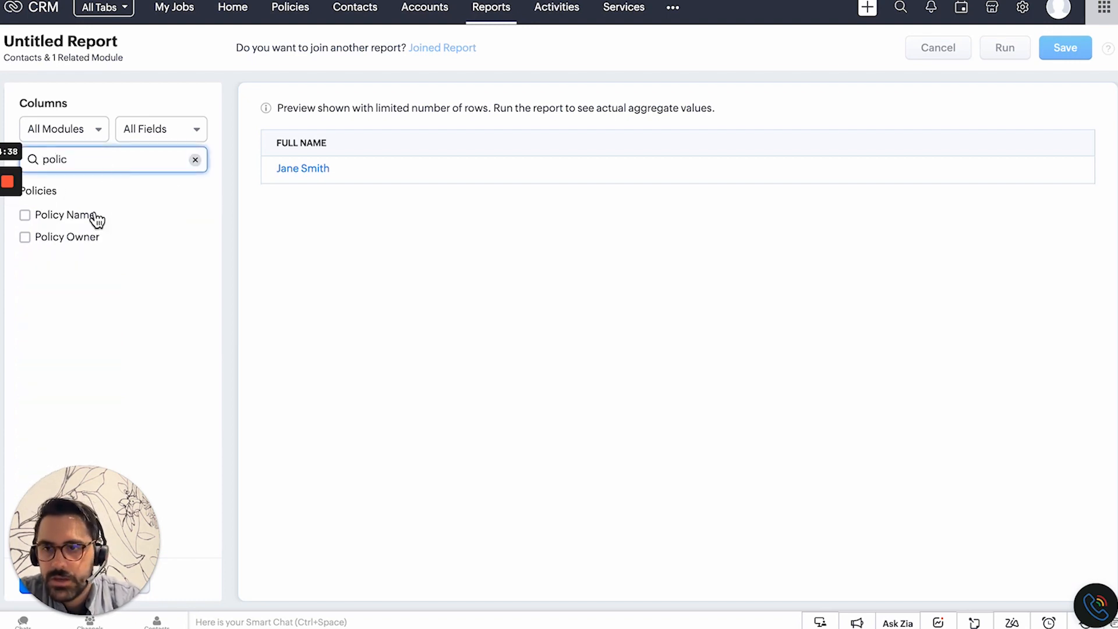
left_click(85, 216)
left_click(163, 129)
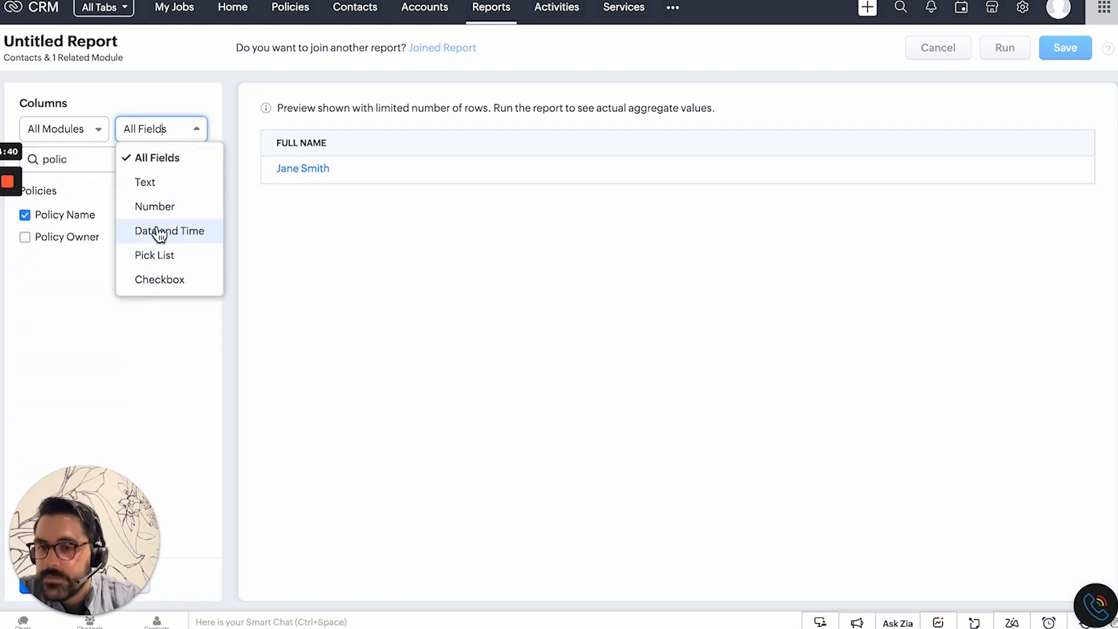
double_click(82, 134)
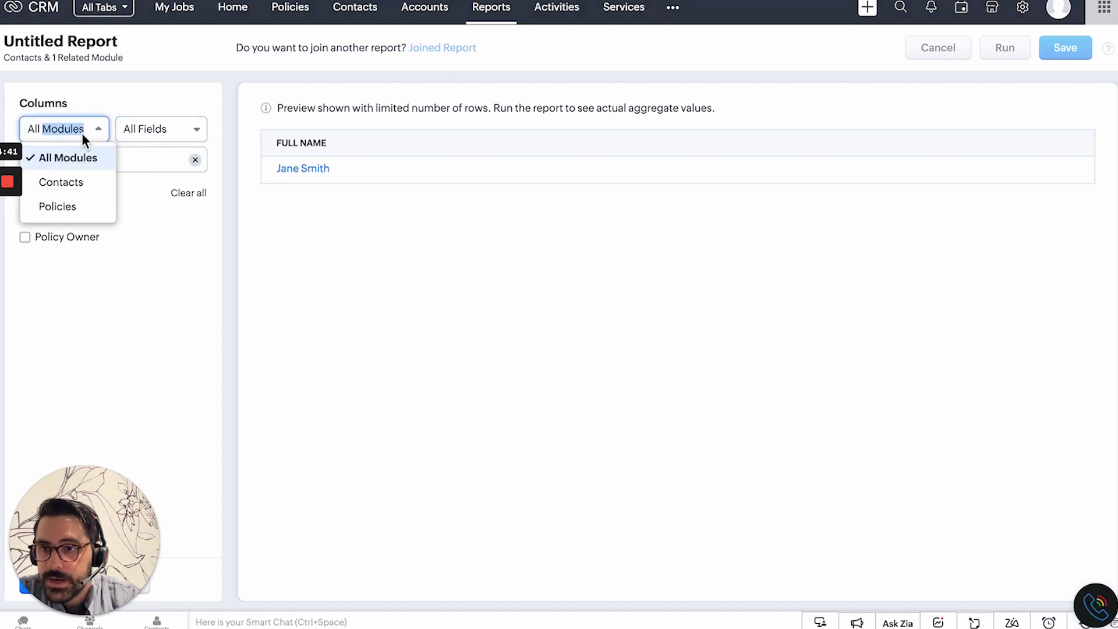
left_click(156, 231)
left_click(195, 159)
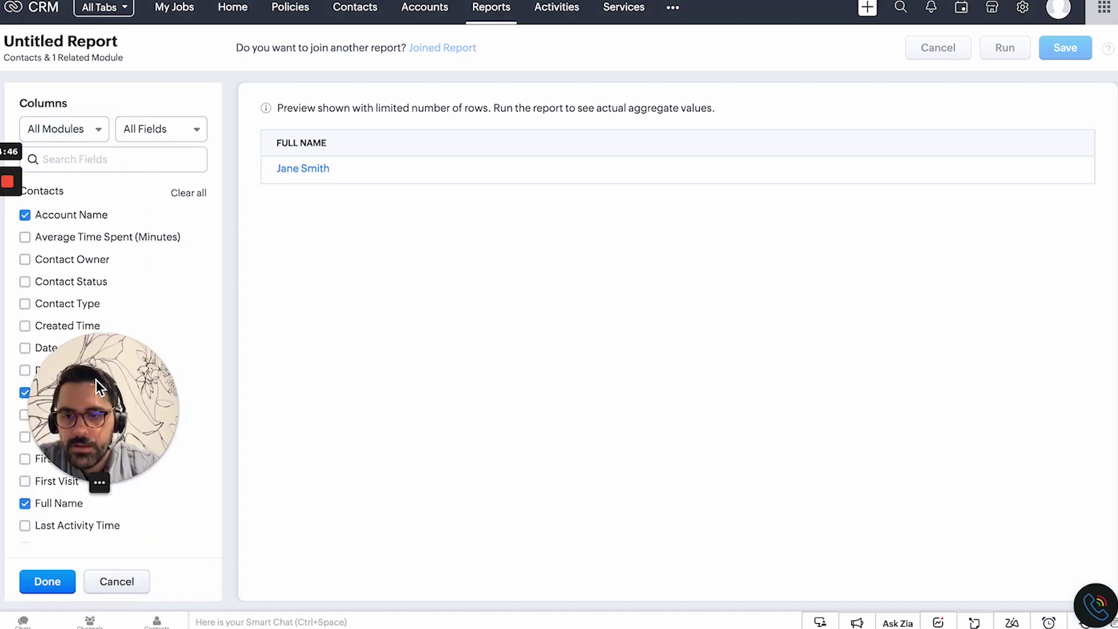
left_click(48, 581)
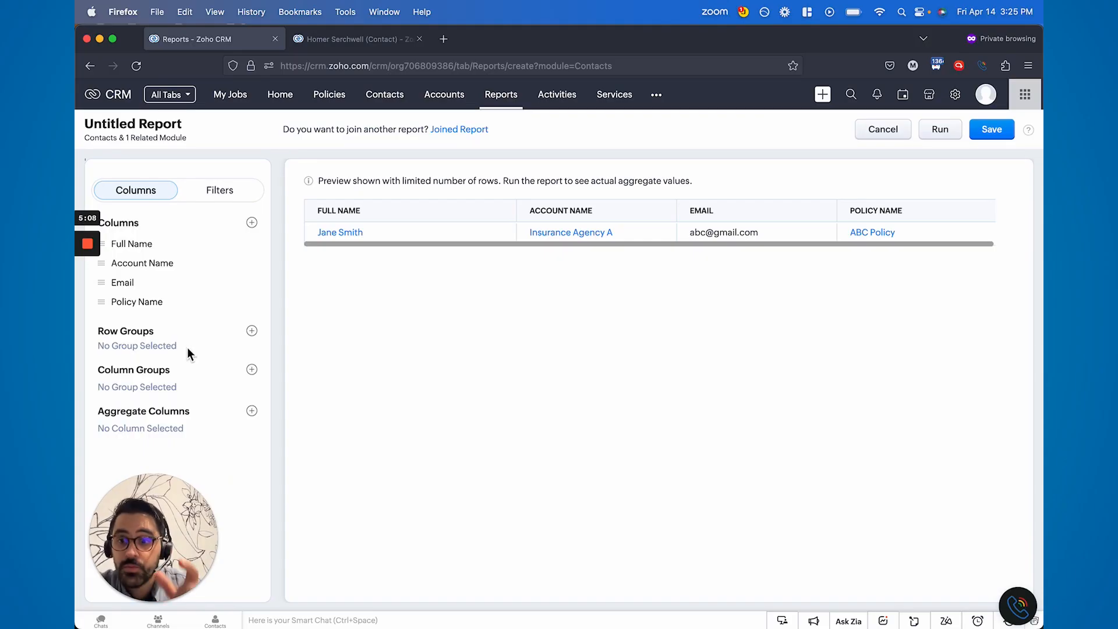
Add Policy Owner from the Policies module as the report's row grouping.
left_click(250, 331)
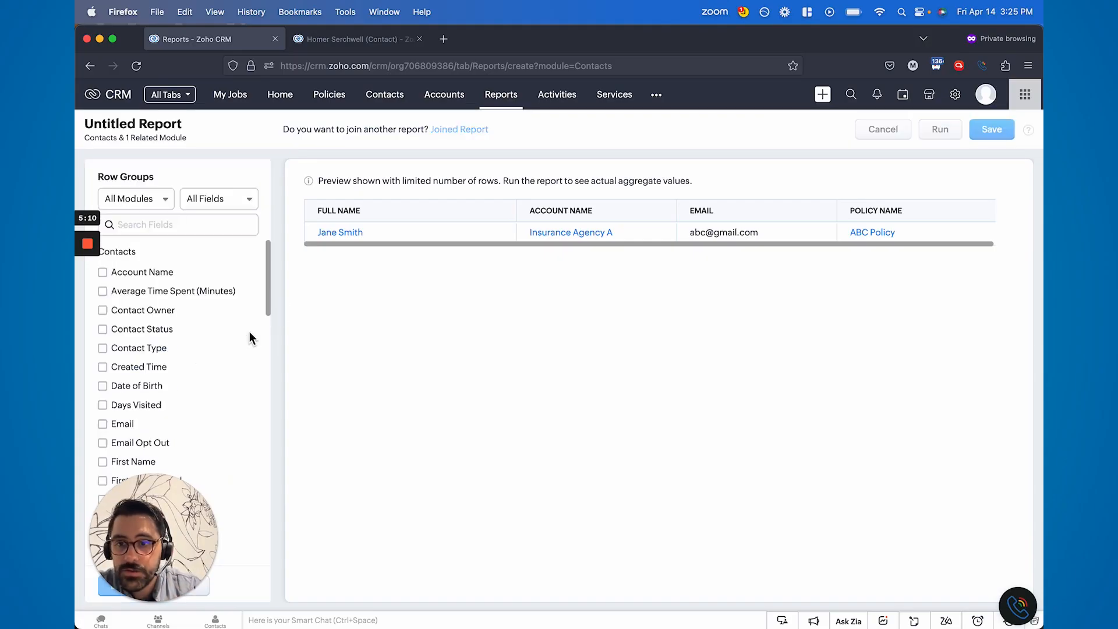
left_click(186, 225)
type("owne")
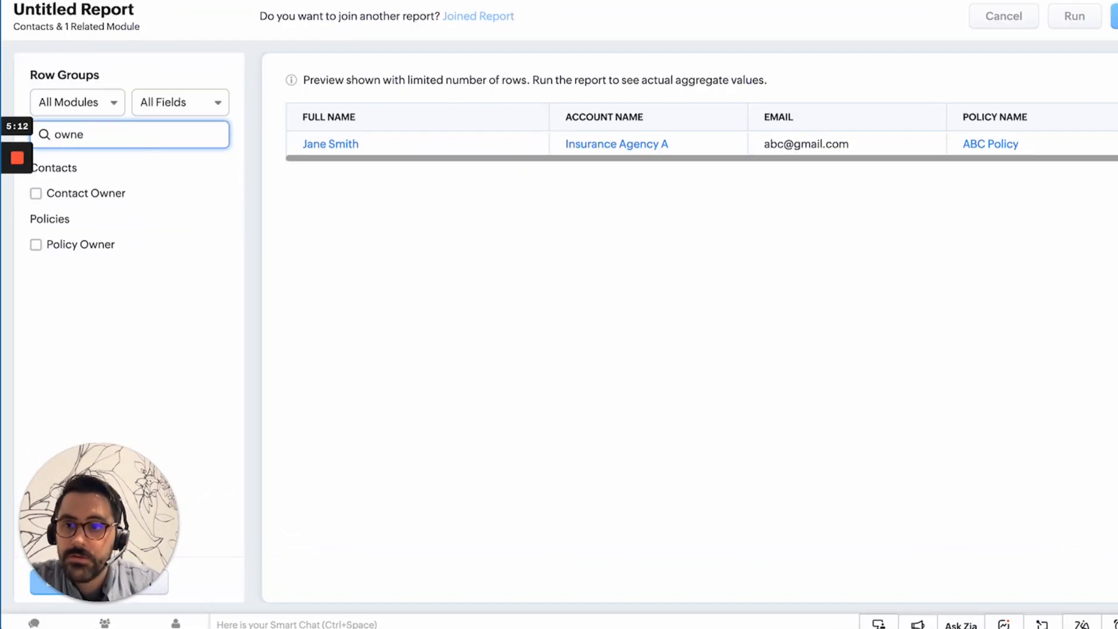
left_click(77, 245)
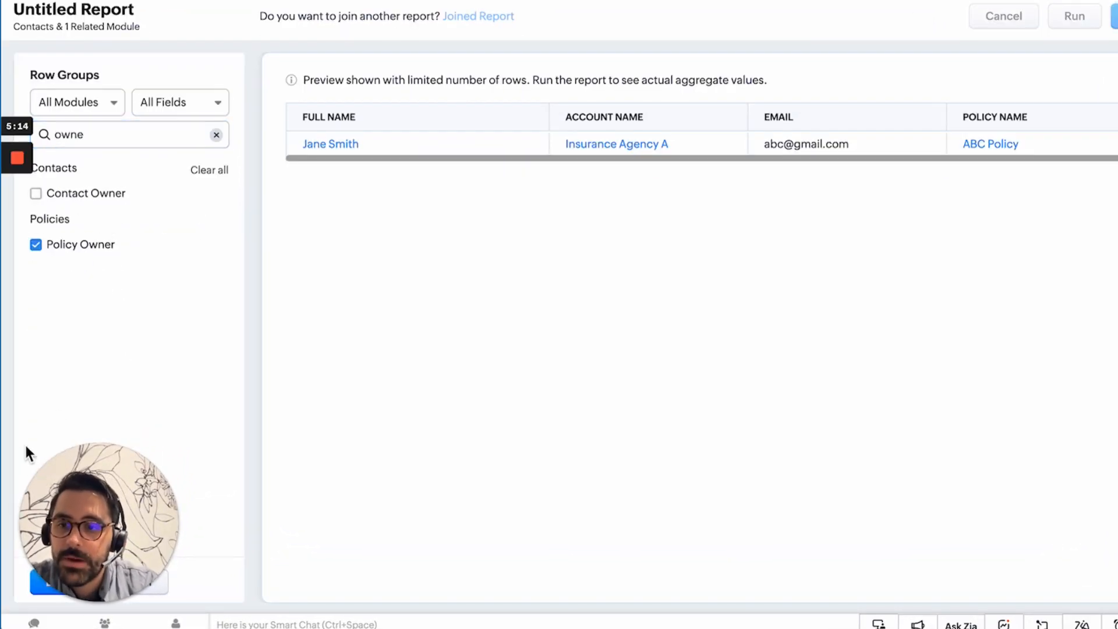
left_click_drag(81, 537, 73, 486)
left_click(58, 582)
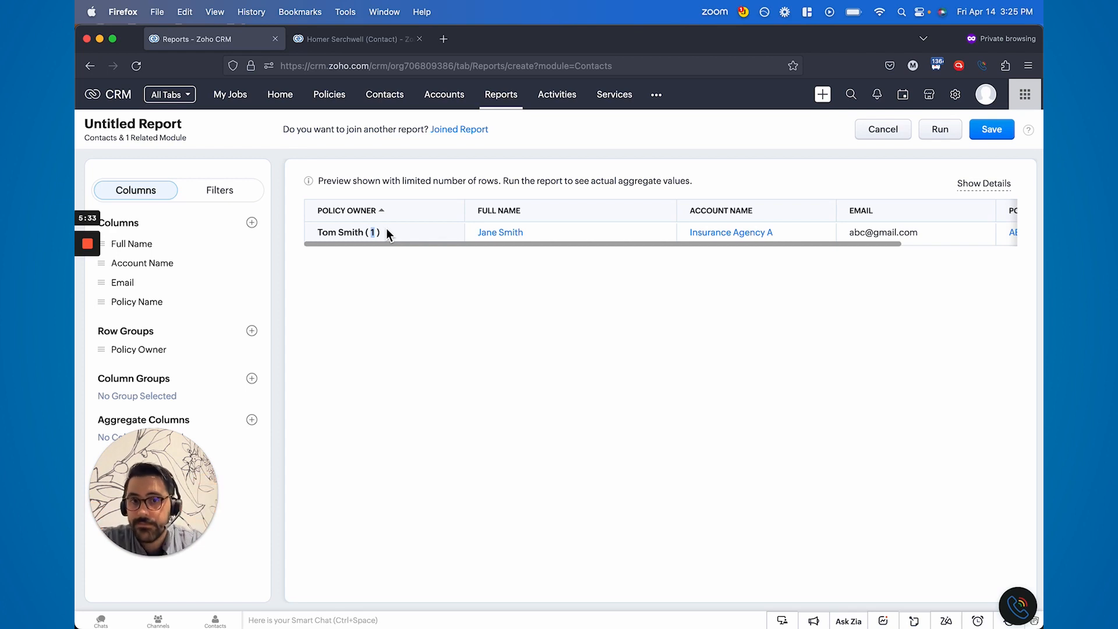
left_click(252, 379)
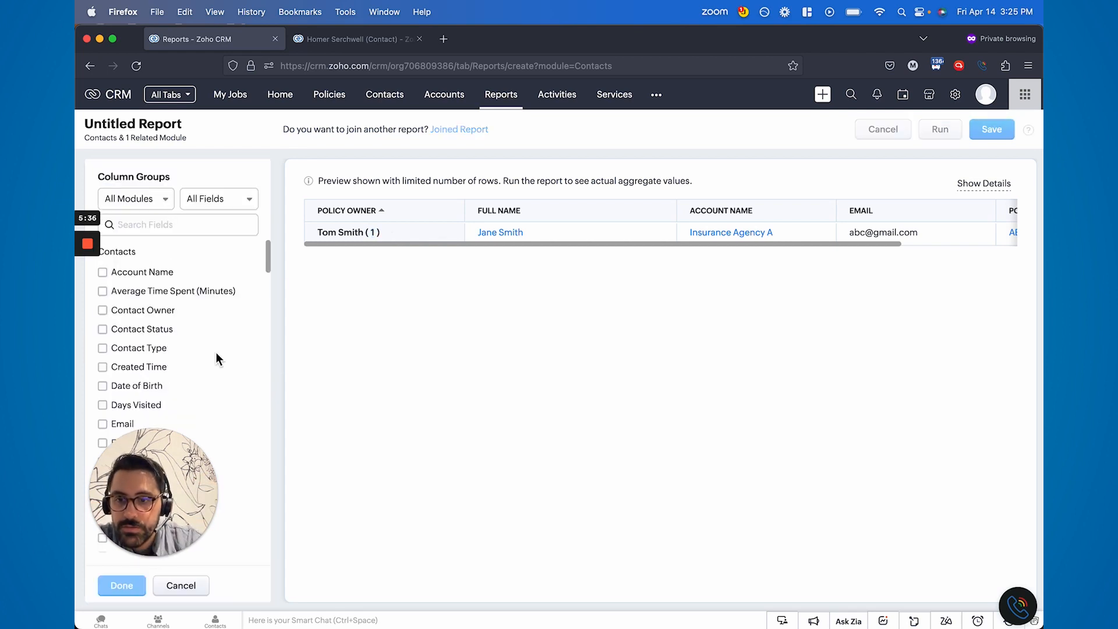
left_click(122, 273)
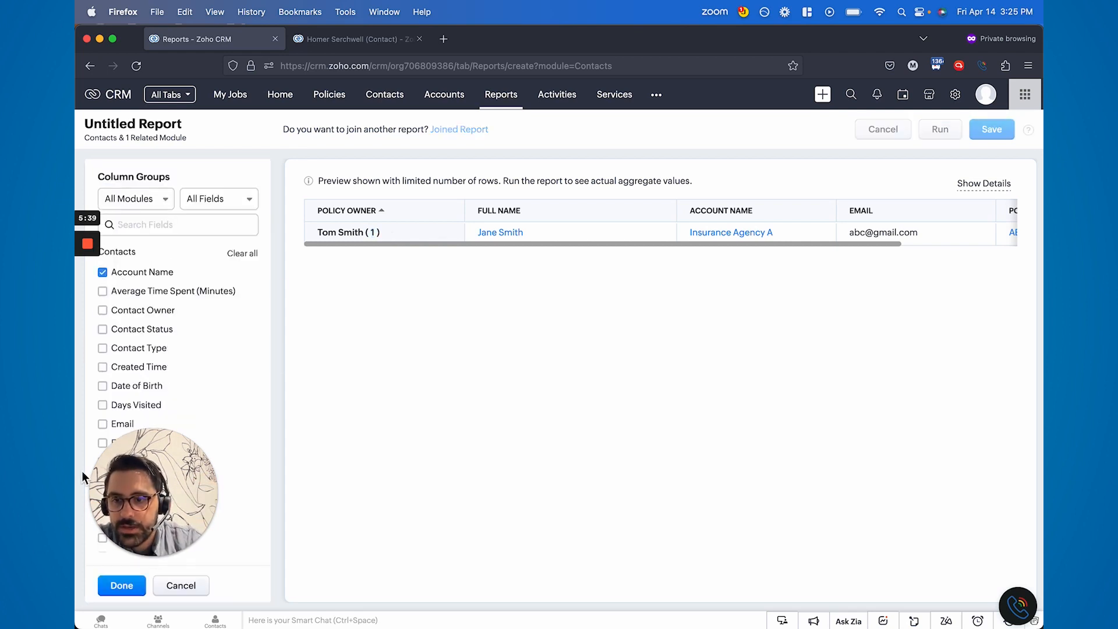
left_click(122, 586)
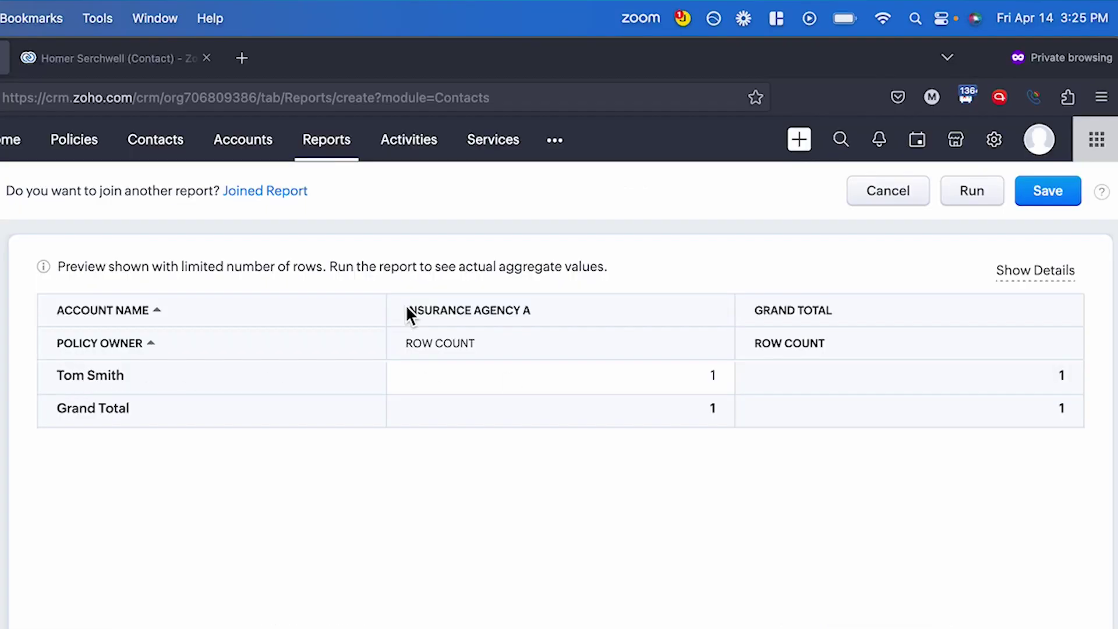
left_click_drag(407, 314, 496, 320)
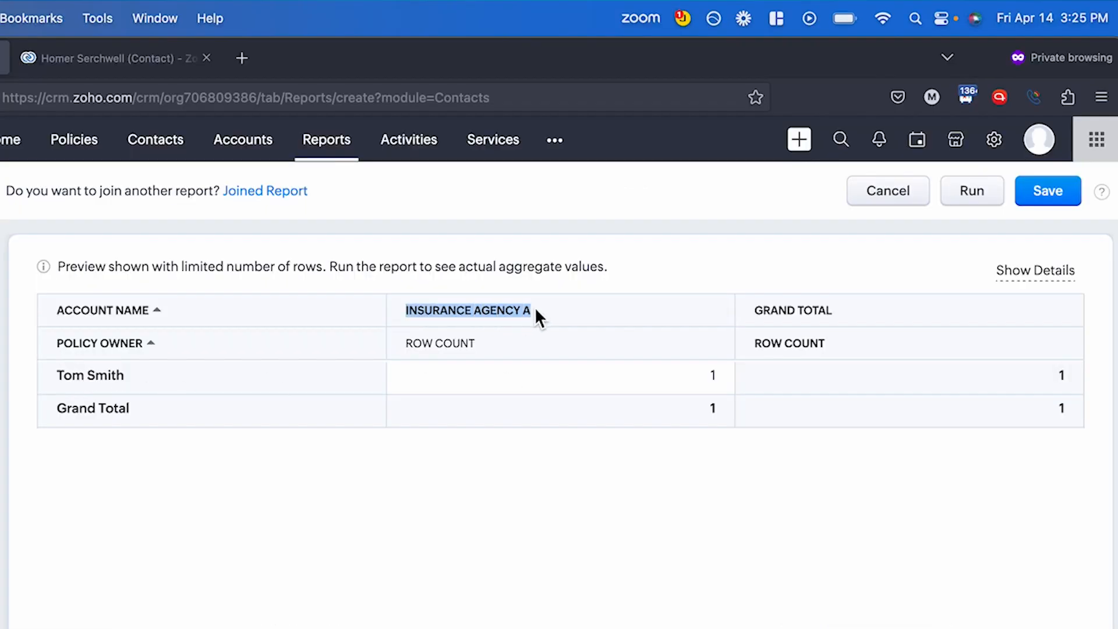
double_click(709, 377)
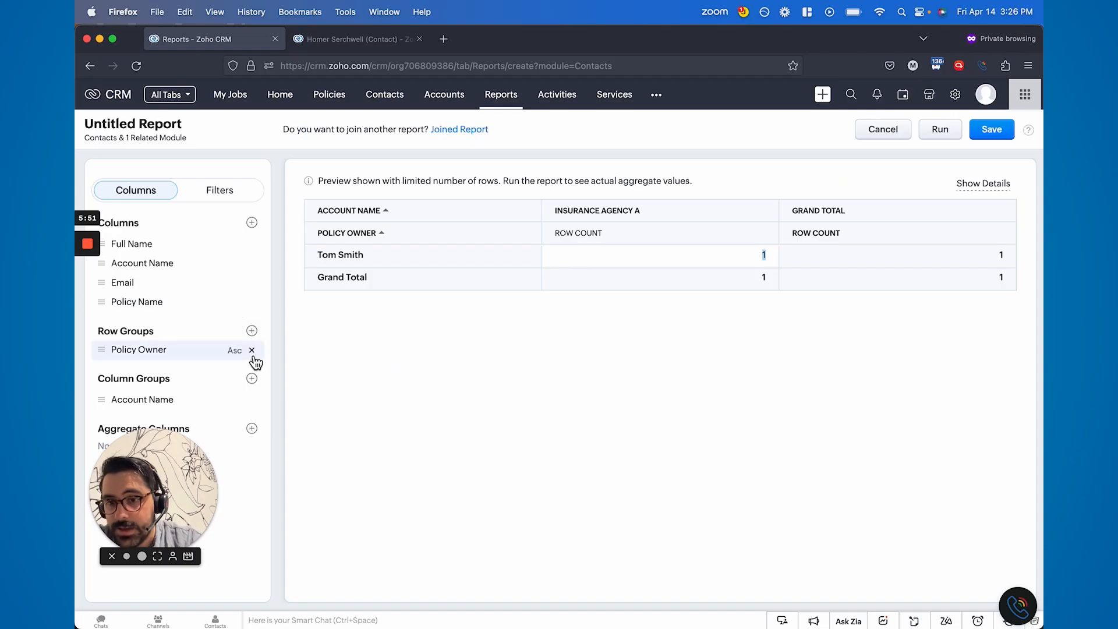
Remove the Policy Owner row group and dismiss the 'Cannot Add Column Group' warning.
left_click(253, 350)
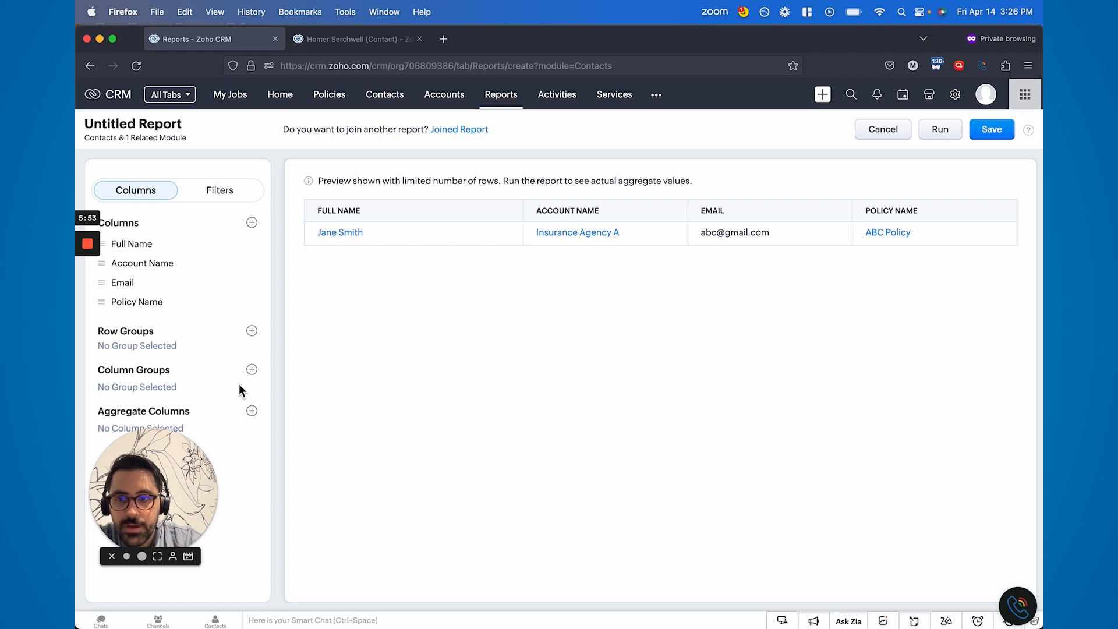
left_click(252, 370)
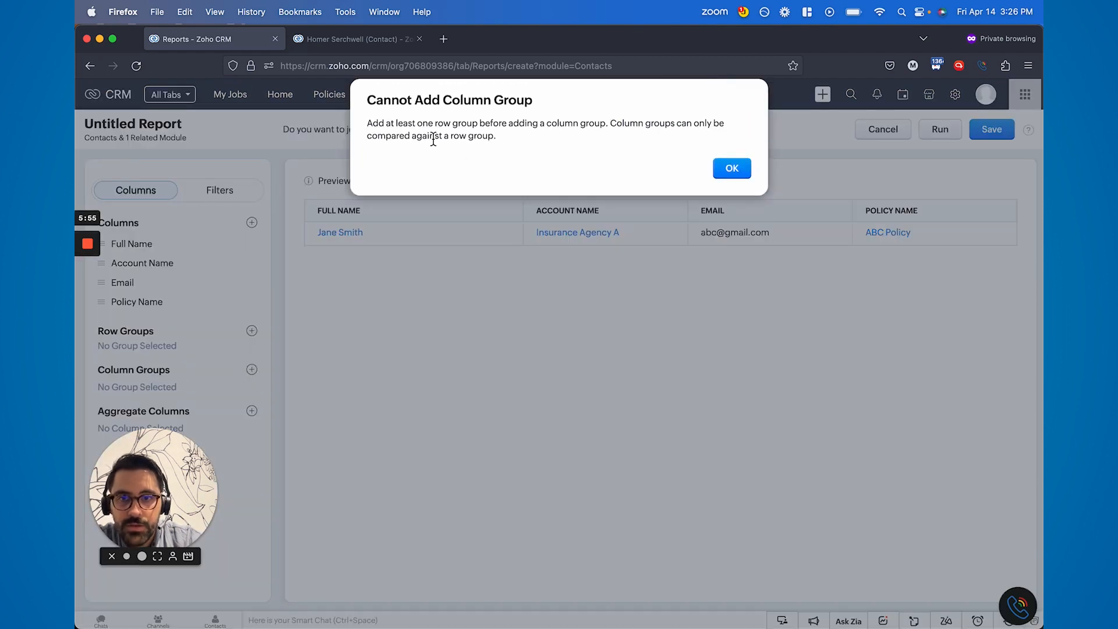
left_click_drag(368, 124, 472, 149)
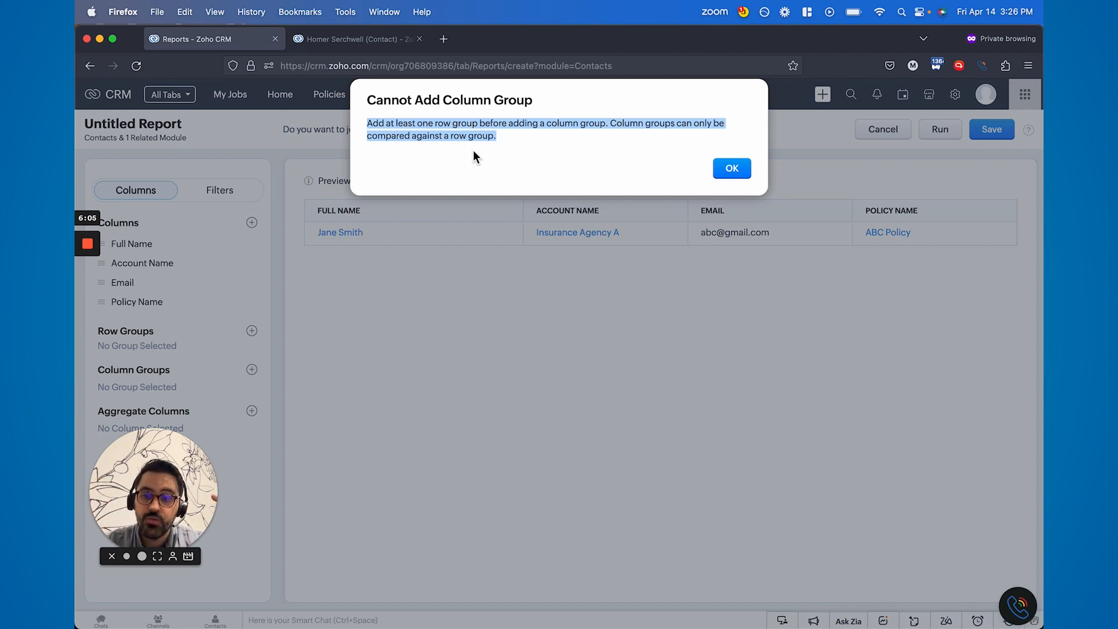
left_click(731, 168)
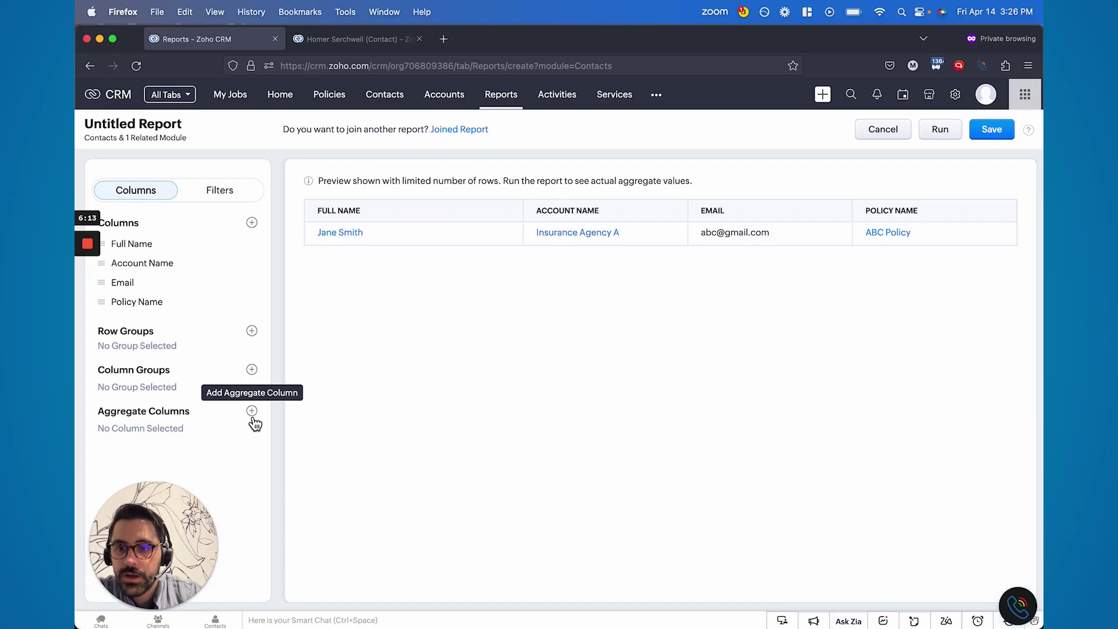
Add a Sum of Amount aggregate column, then open the Insurance Agency A account record.
left_click(252, 416)
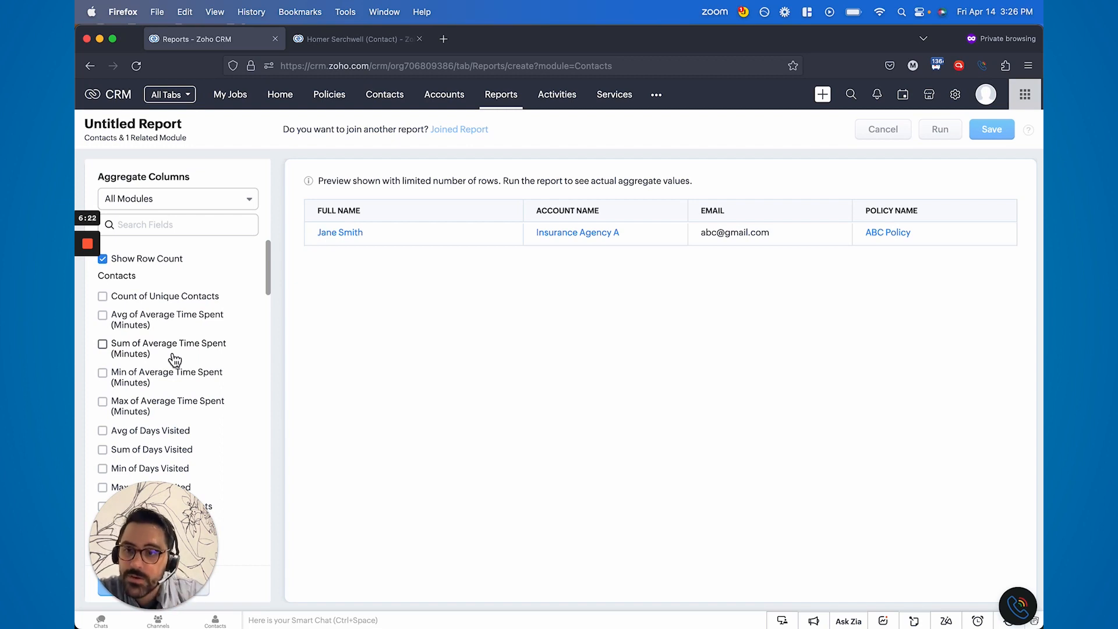
scroll(174, 358, "down", 10)
scroll(174, 358, "down", 2)
scroll(174, 358, "down", 1)
scroll(174, 359, "up", 2)
scroll(173, 358, "up", 1)
left_click(131, 369)
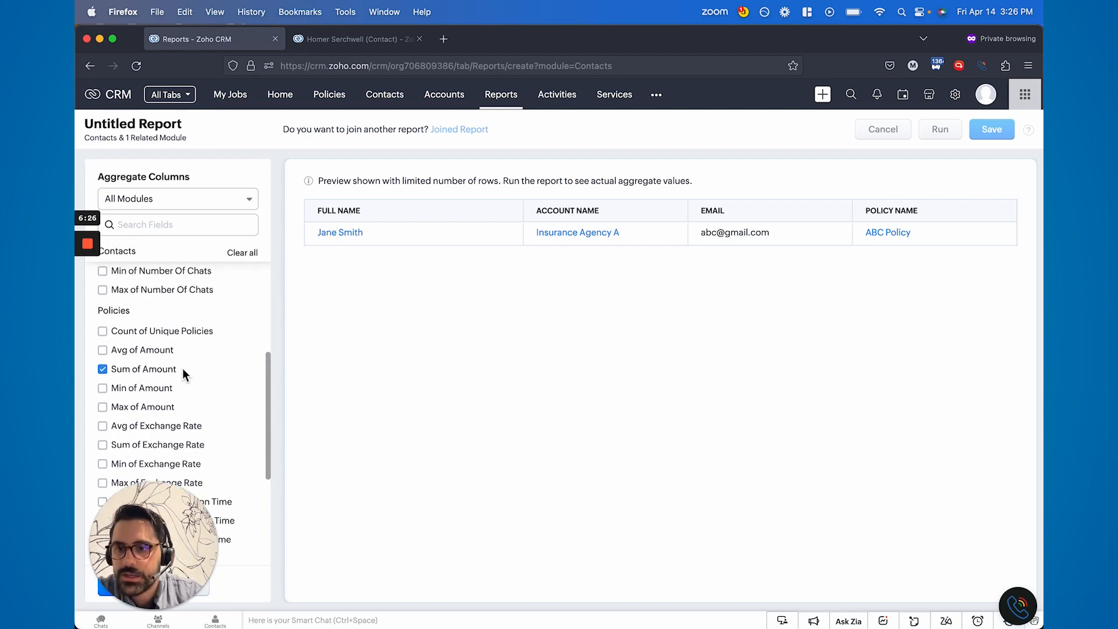
left_click_drag(171, 517, 162, 470)
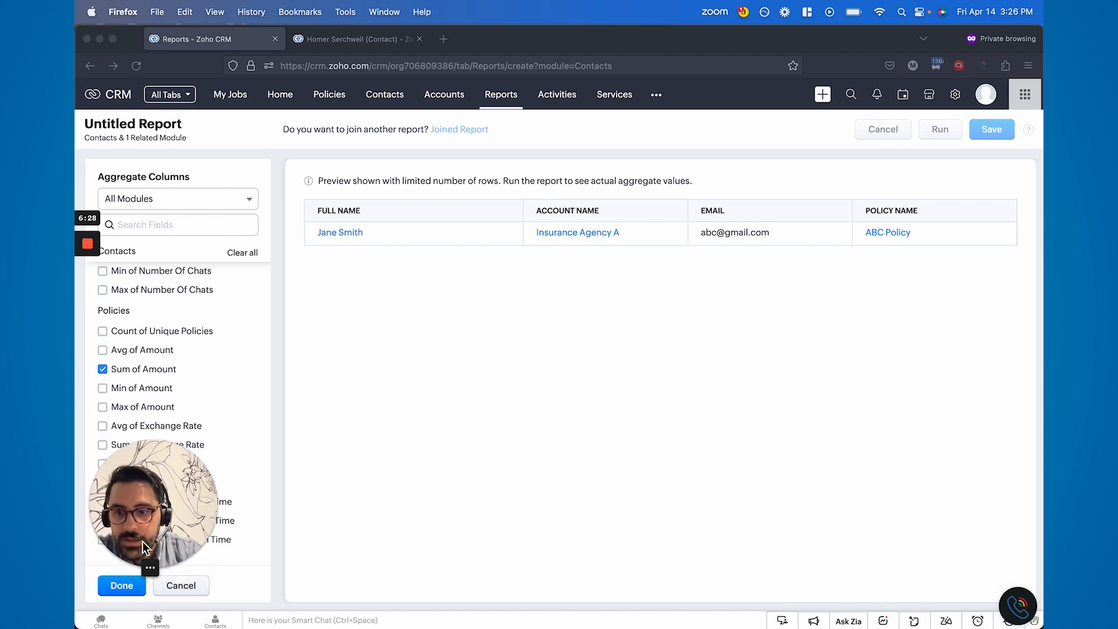
left_click(122, 586)
scroll(712, 232, "right", 3)
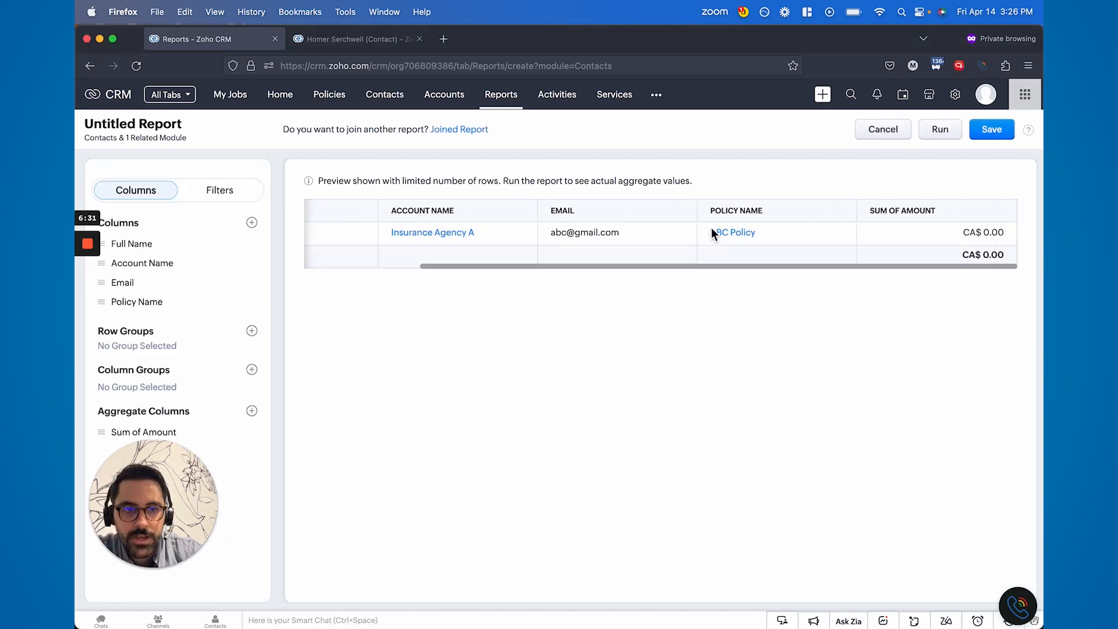
scroll(931, 234, "left", 2)
scroll(744, 237, "left", 2)
left_click(587, 235)
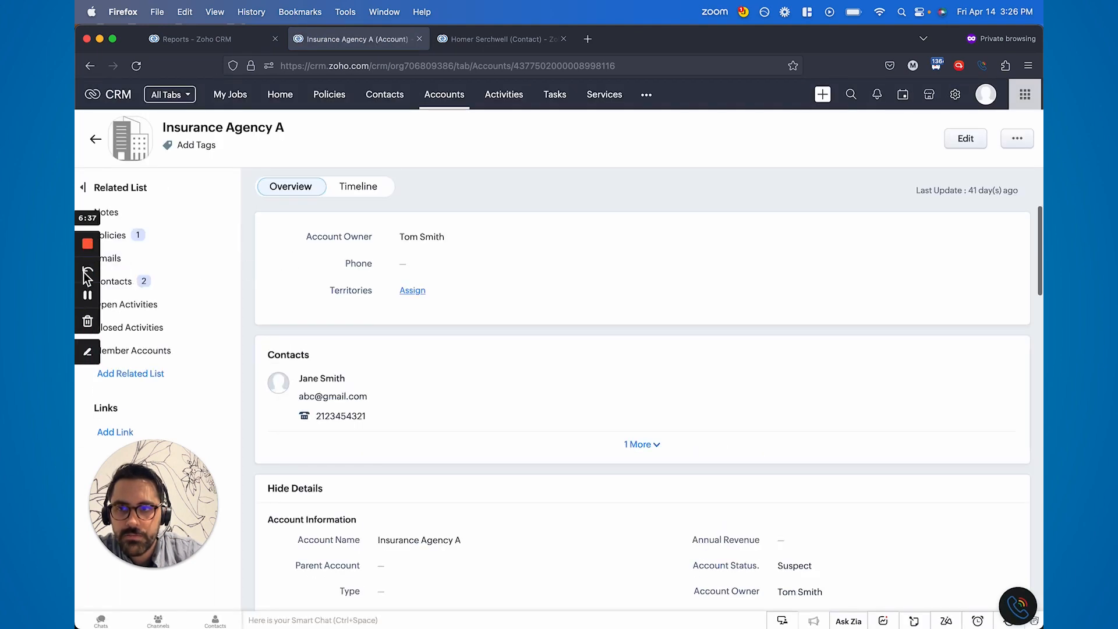
Note the CA$ 10,000.00 amount, return to editing and group rows by Policy Owner.
left_click(87, 294)
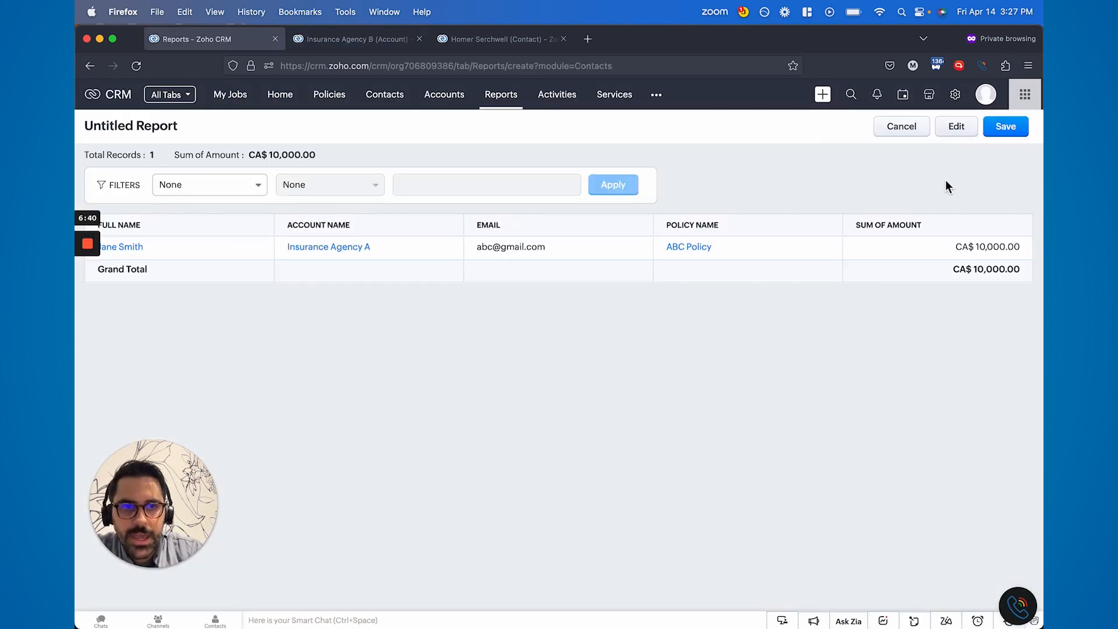
left_click_drag(944, 250, 1030, 250)
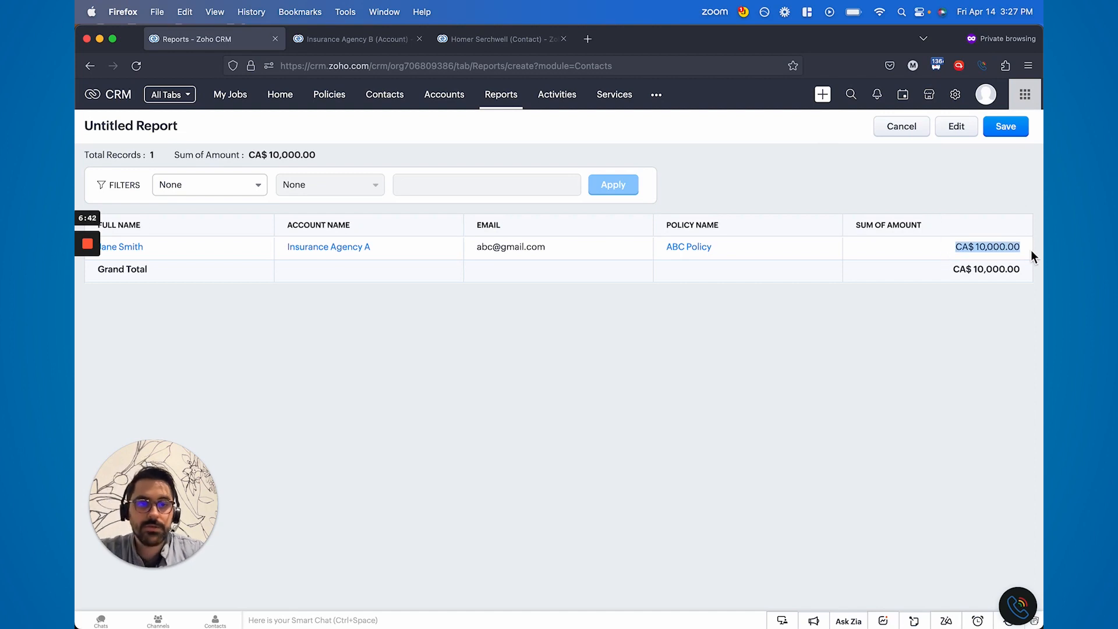
left_click(955, 130)
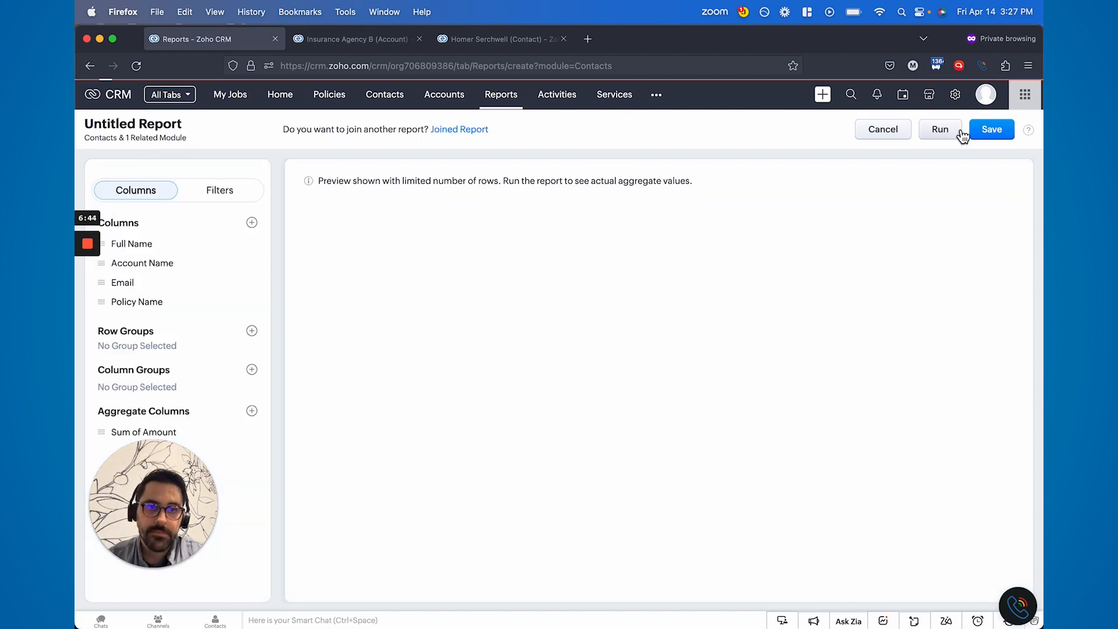
left_click(252, 331)
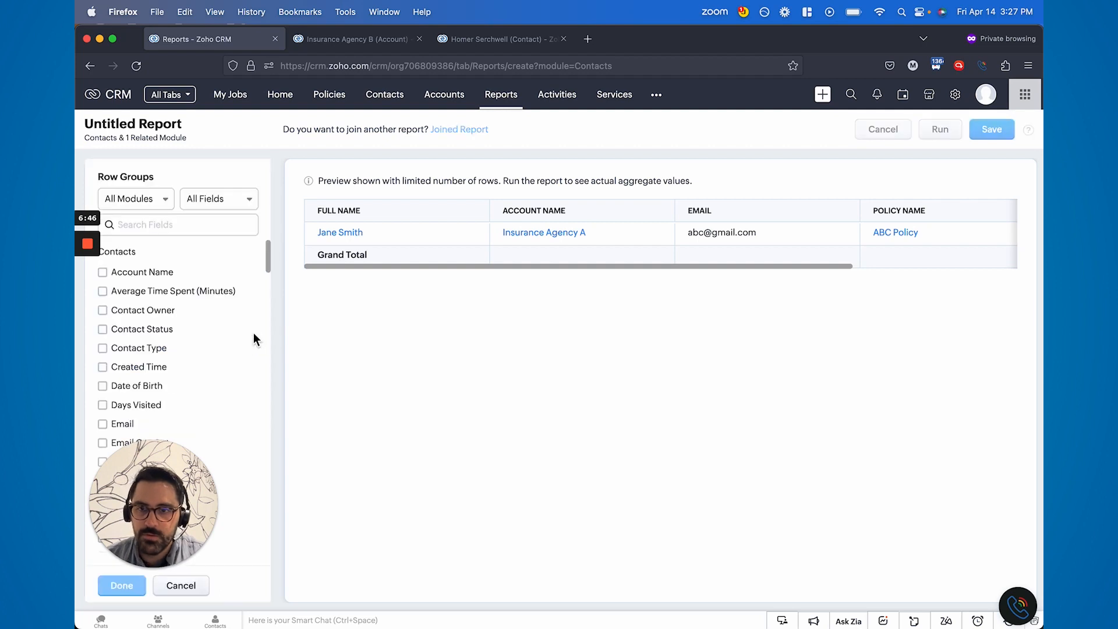
left_click(156, 227)
type("own")
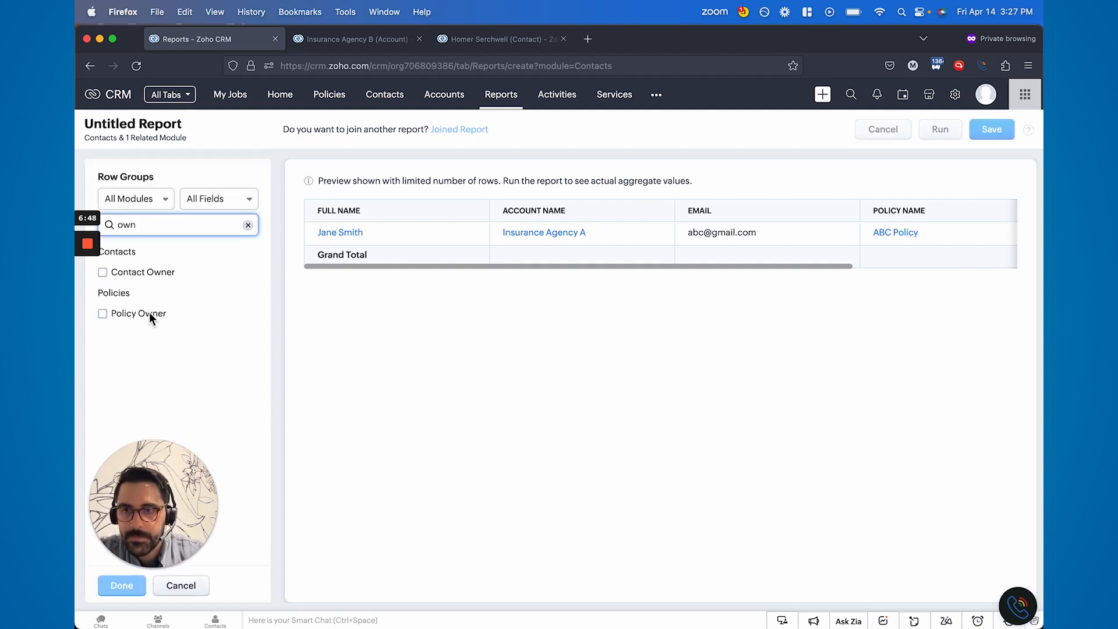
left_click(145, 313)
left_click(248, 224)
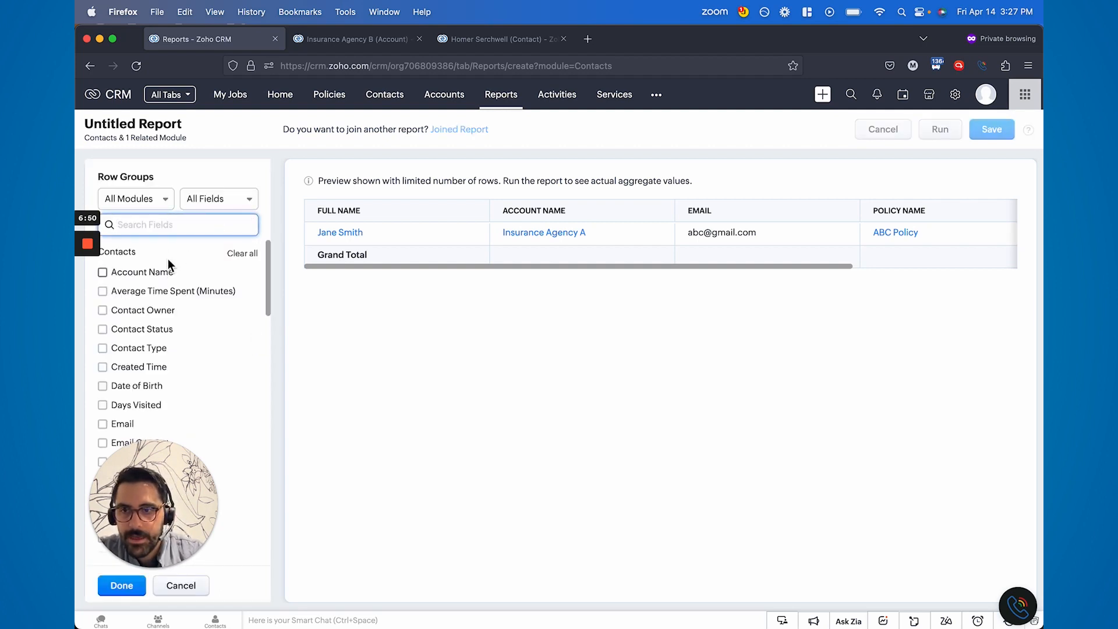
left_click(119, 587)
scroll(519, 254, "right", 5)
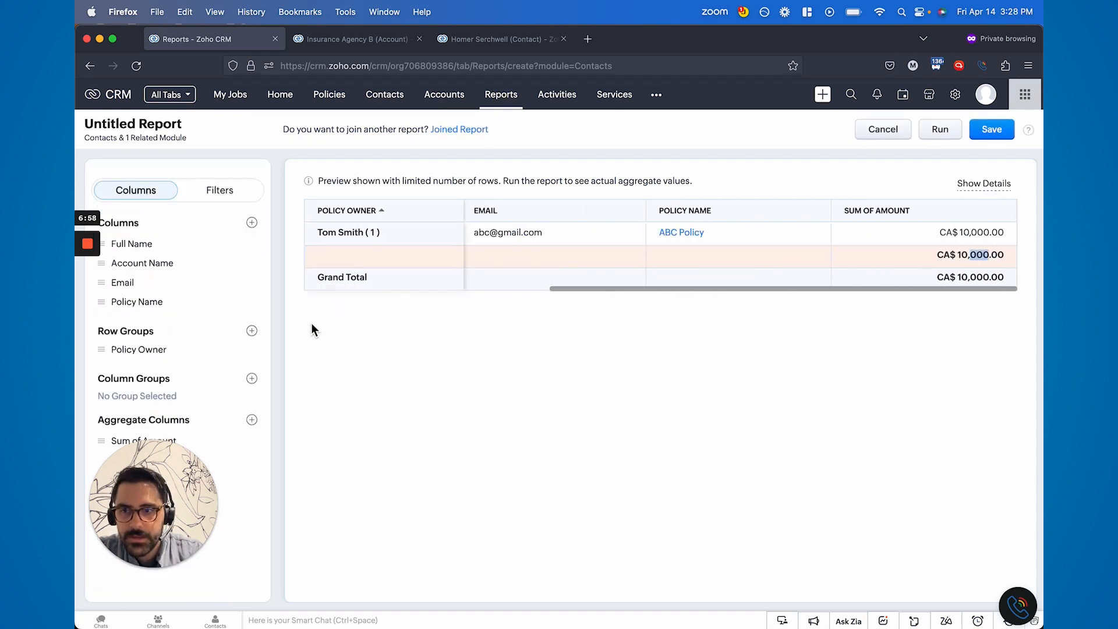
Group columns by Account Name and hide the grand totals from the preview.
left_click(252, 379)
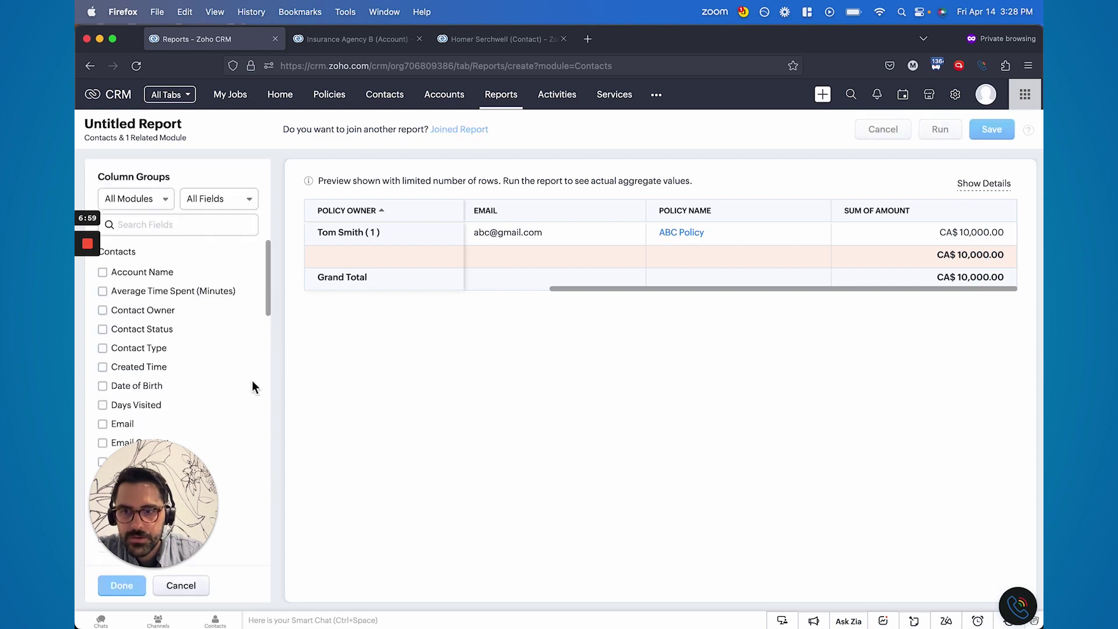
left_click(156, 273)
left_click(119, 593)
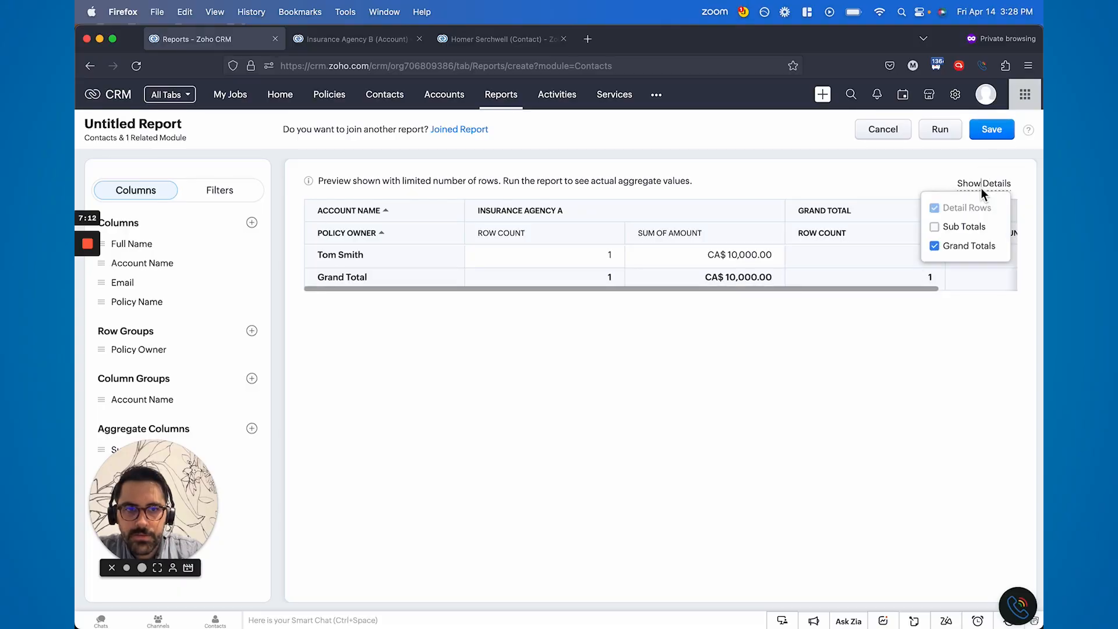
left_click(936, 245)
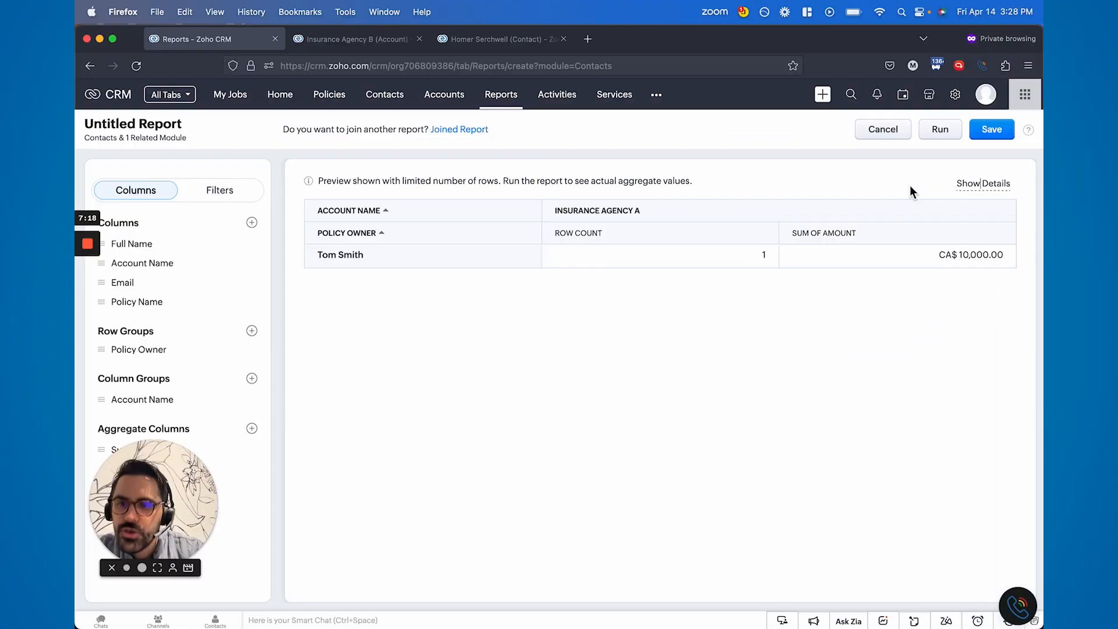
mouse_move(166, 263)
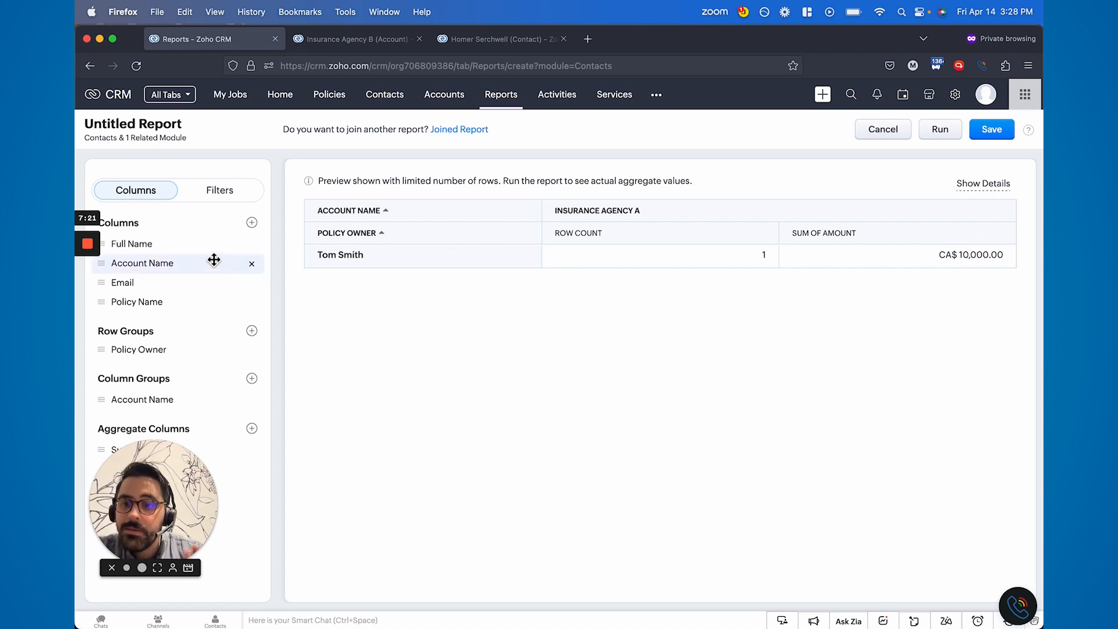
Start a new report filter with a criterion on the Closing Date field.
left_click(224, 192)
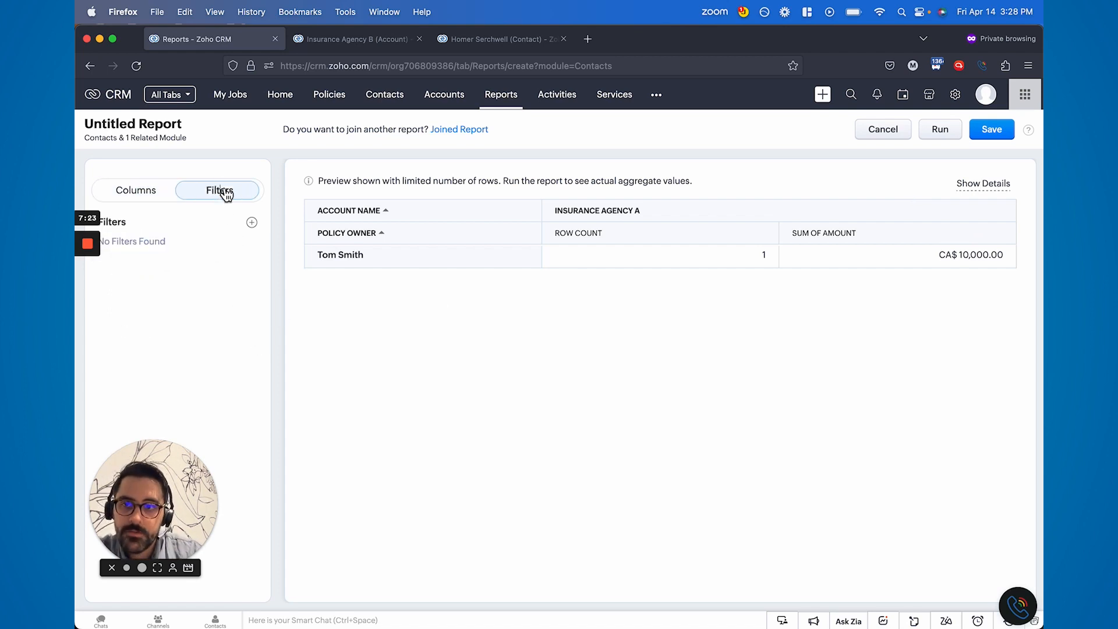
left_click(253, 226)
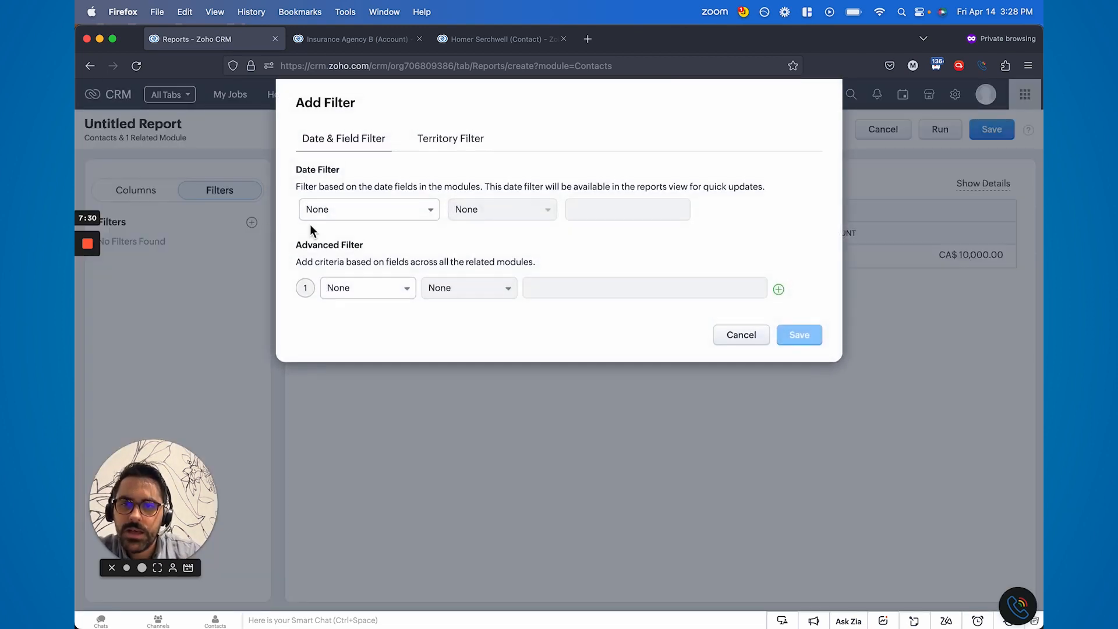
left_click(359, 297)
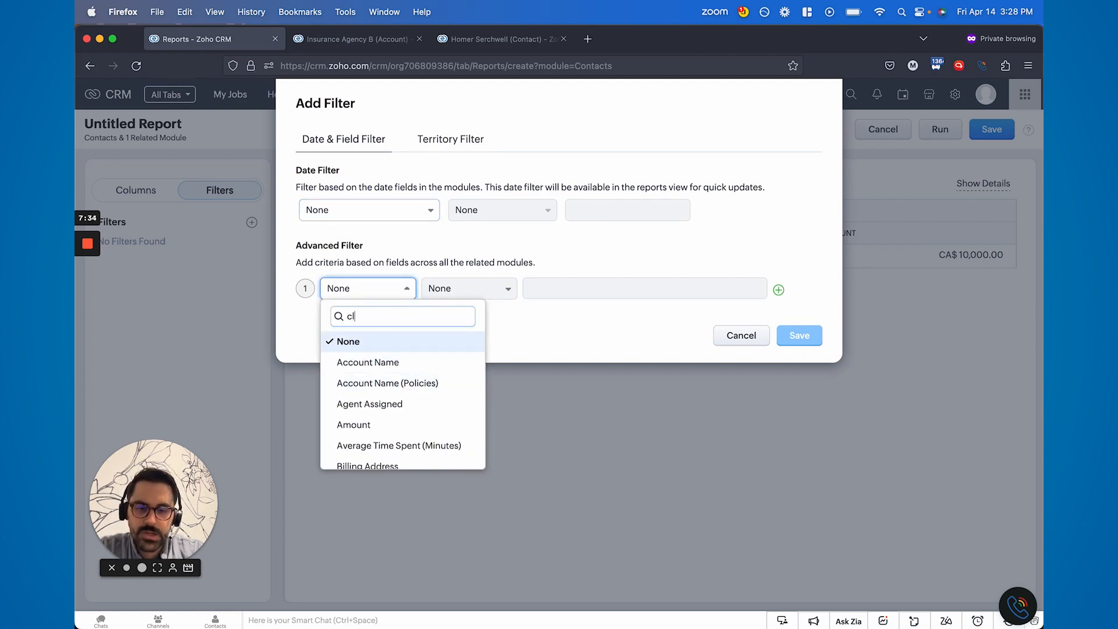
type("closin")
left_click(389, 341)
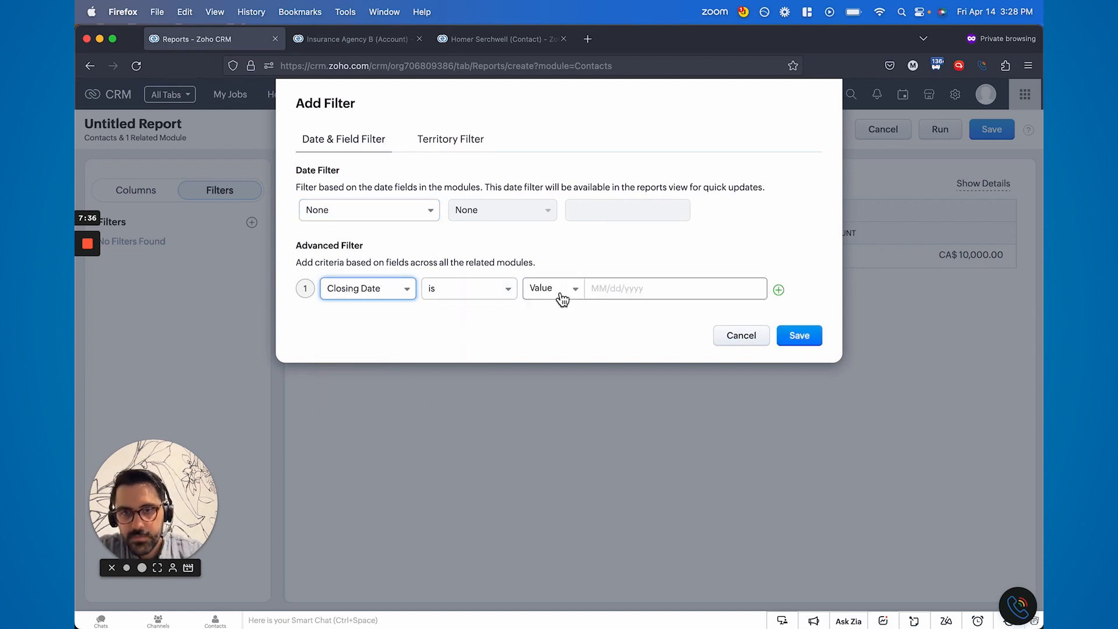
Keep the 'is' operator, add a second criterion and join the two with OR.
left_click(452, 296)
scroll(460, 394, "down", 1)
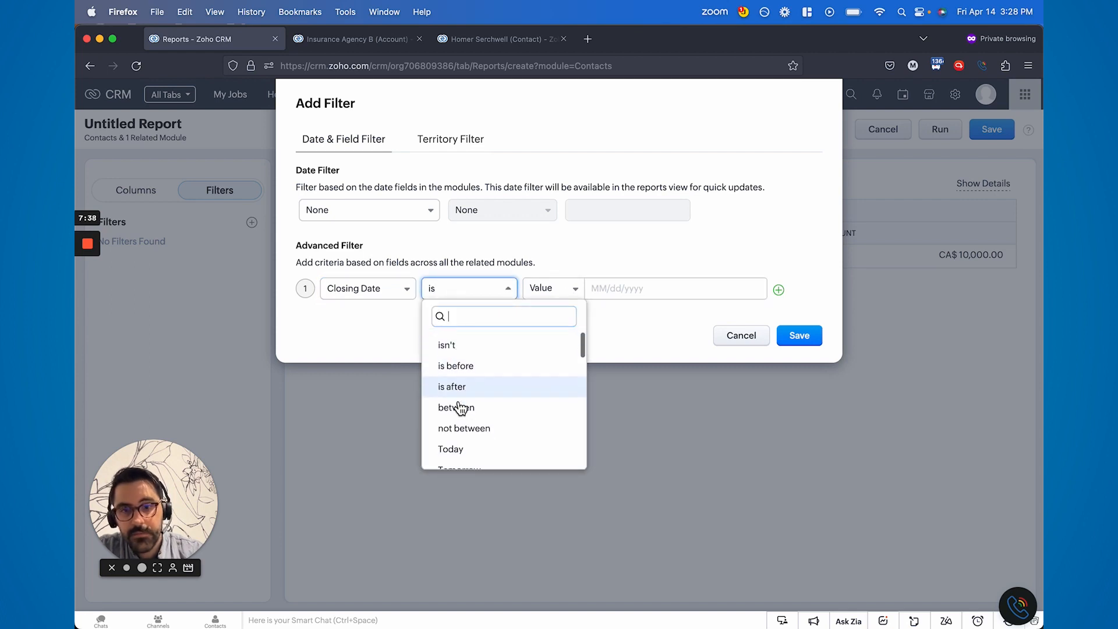
scroll(472, 381, "down", 3)
scroll(472, 381, "up", 1)
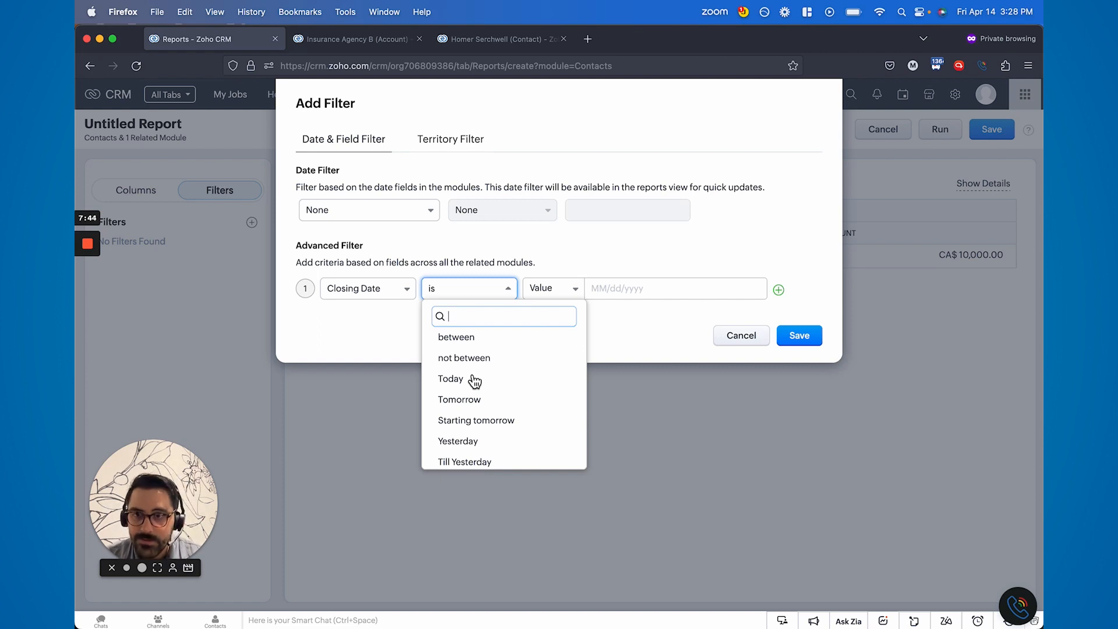
left_click(468, 262)
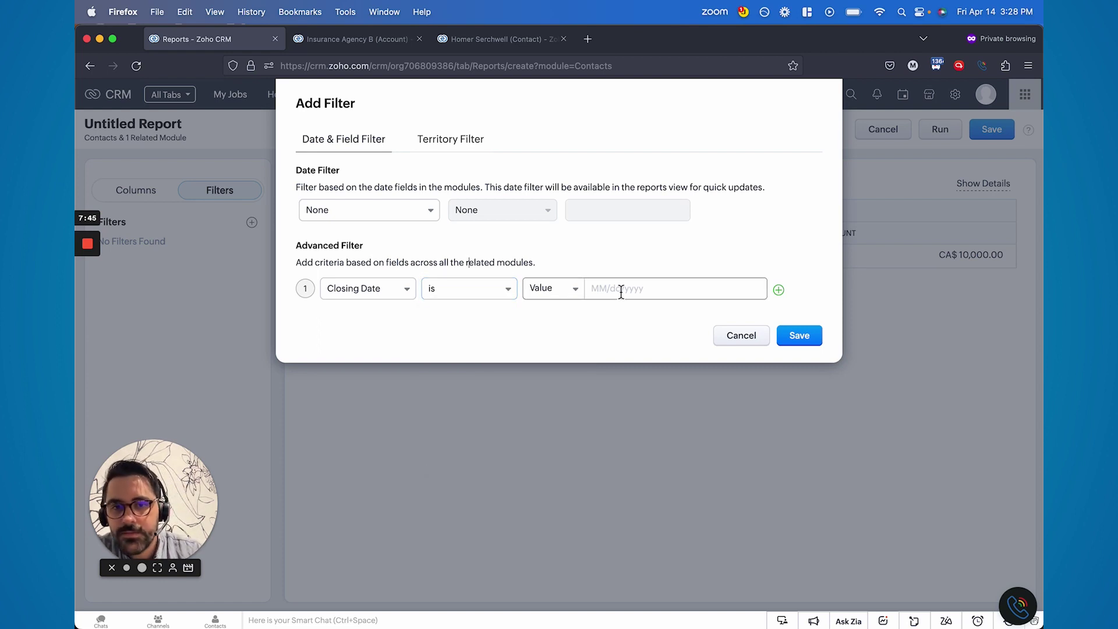
left_click(778, 288)
left_click(305, 309)
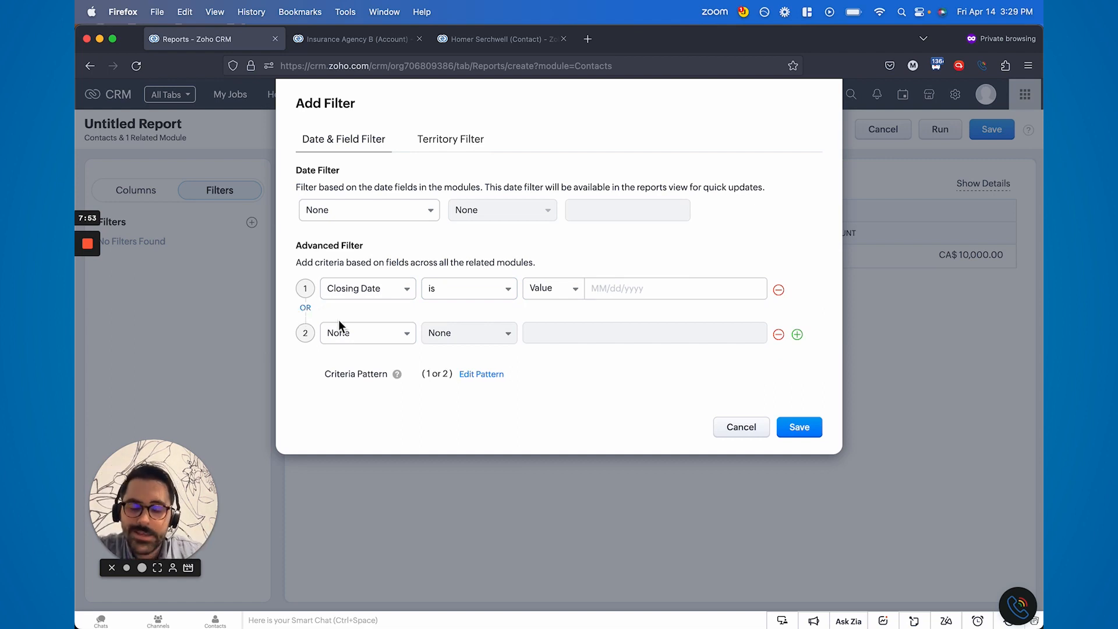
Remove the second criterion and set Closing Date is 04/14/2023 as a fixed value.
left_click(778, 334)
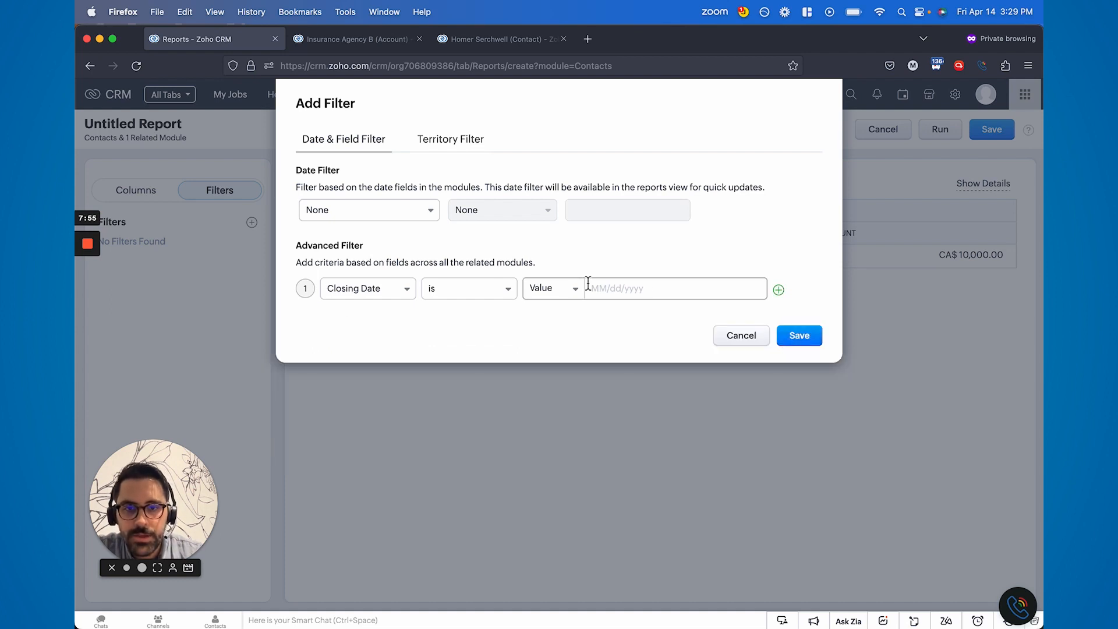
left_click(574, 290)
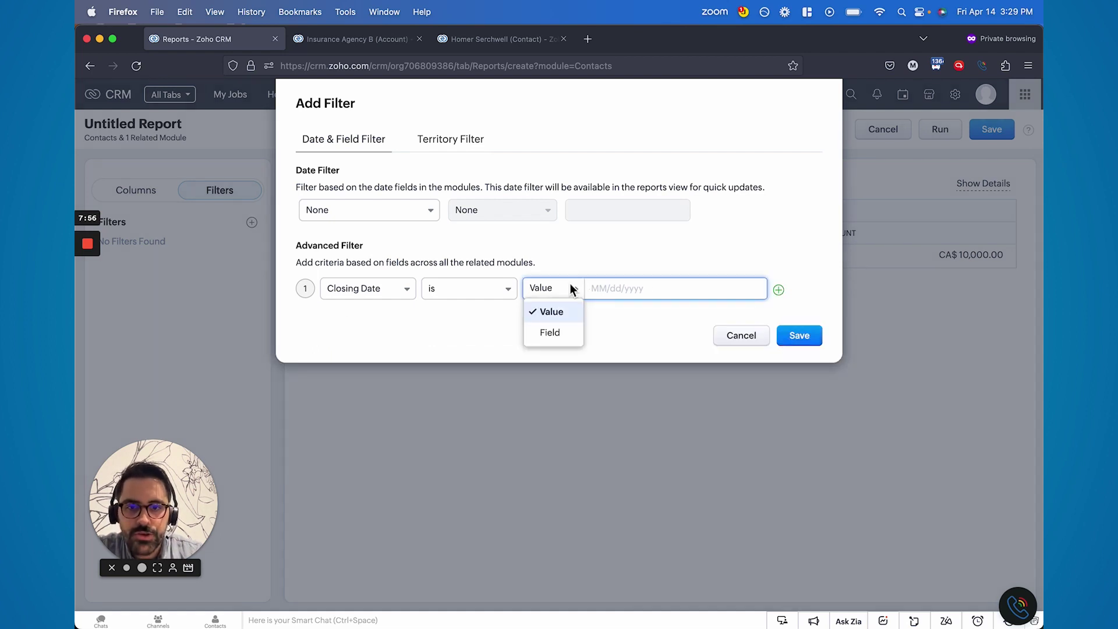
left_click(466, 340)
left_click(633, 292)
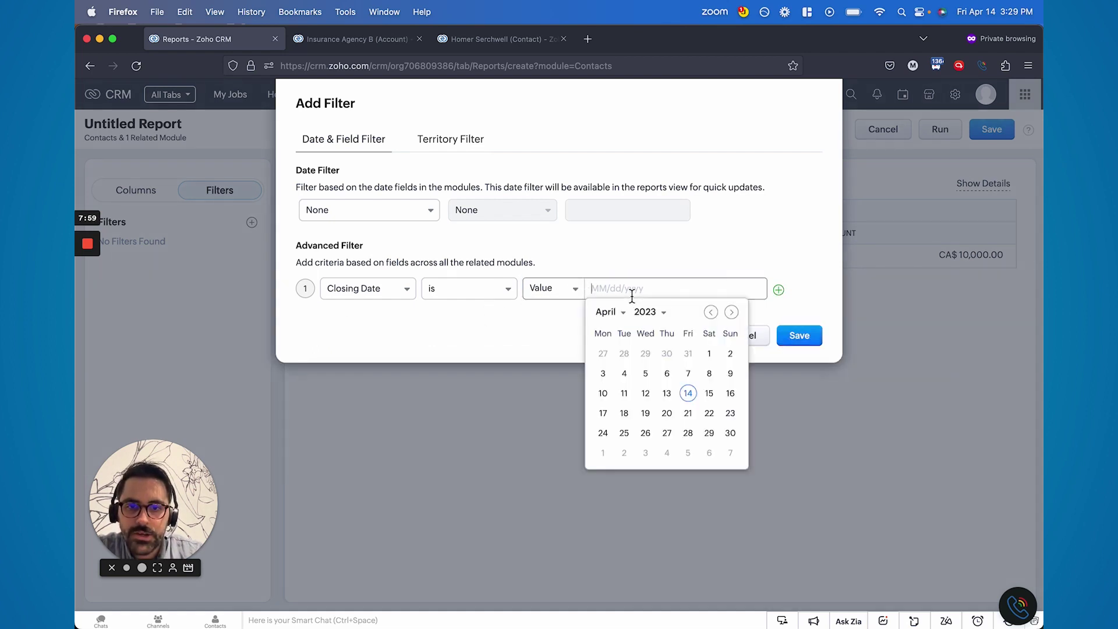
left_click(691, 395)
left_click(463, 292)
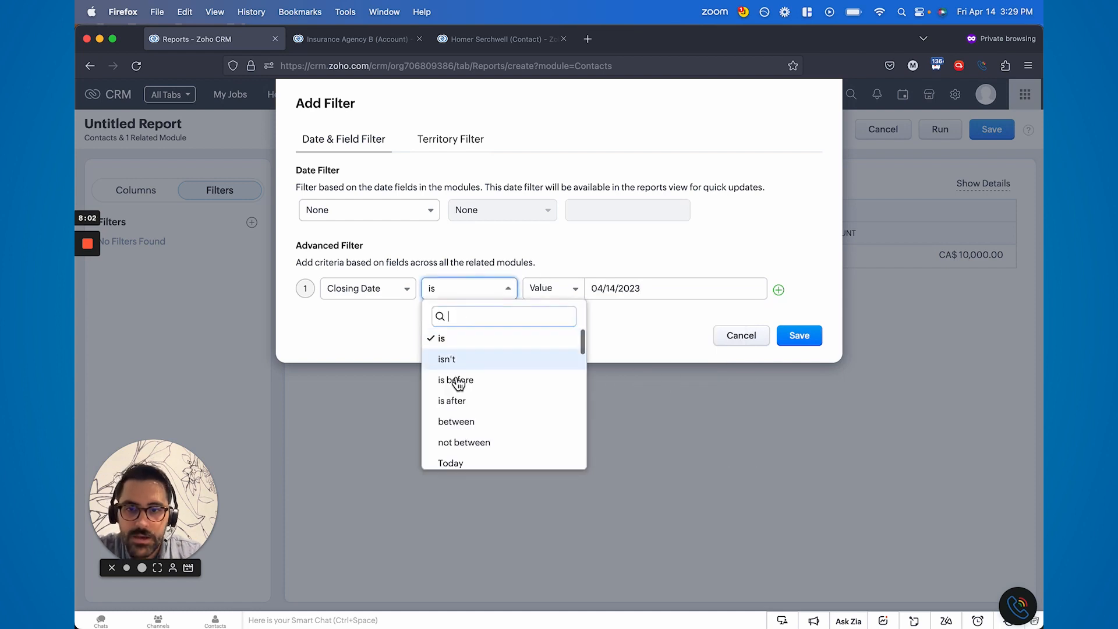
scroll(463, 428, "down", 2)
left_click(621, 344)
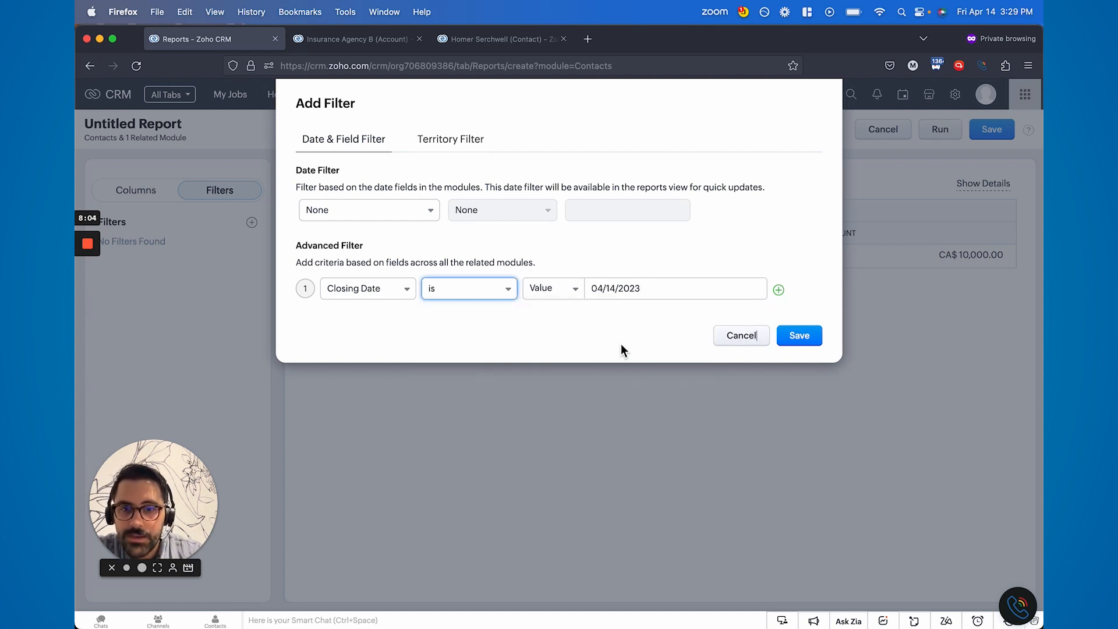
Change the criterion to Closing Date is before the Date of Birth field, then cancel without saving.
left_click(550, 293)
left_click(554, 332)
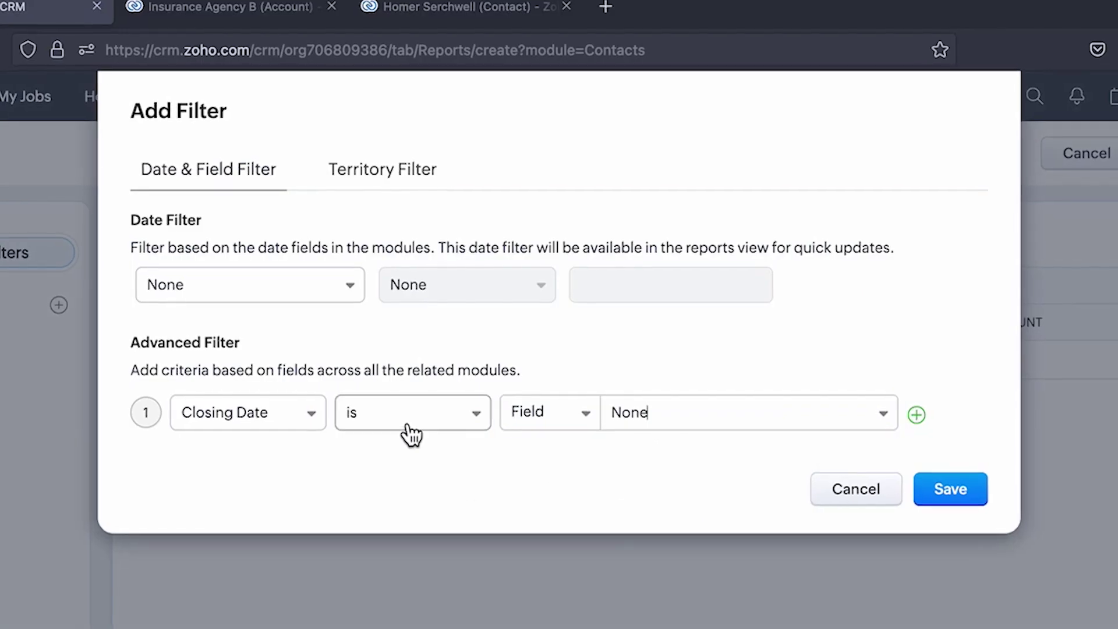
left_click(411, 434)
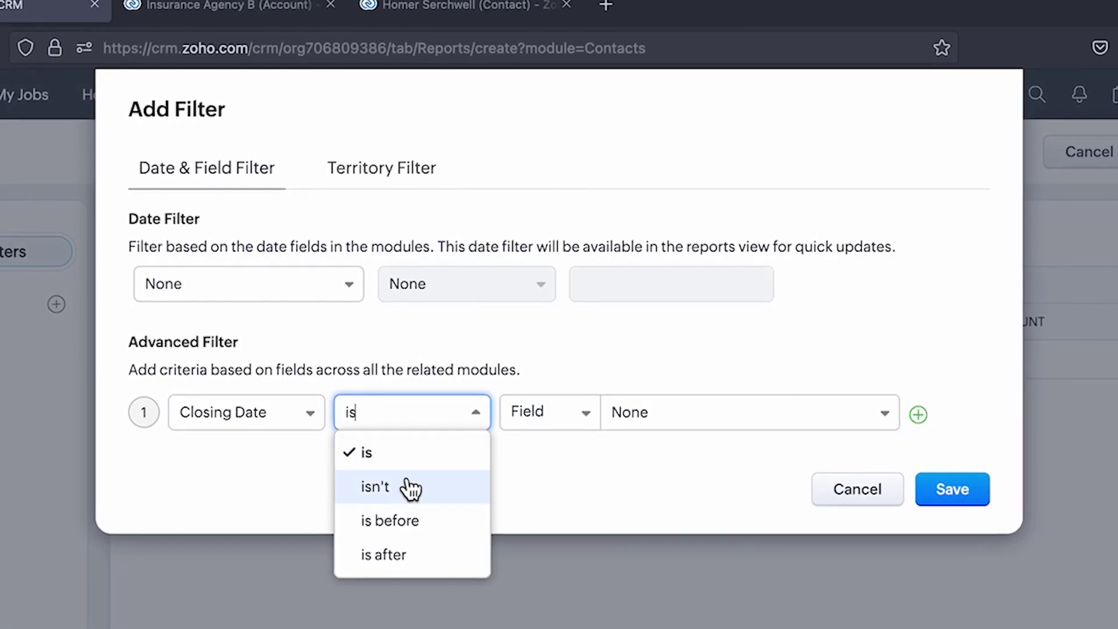
left_click(405, 525)
left_click(550, 412)
left_click(542, 485)
left_click(670, 413)
left_click(684, 462)
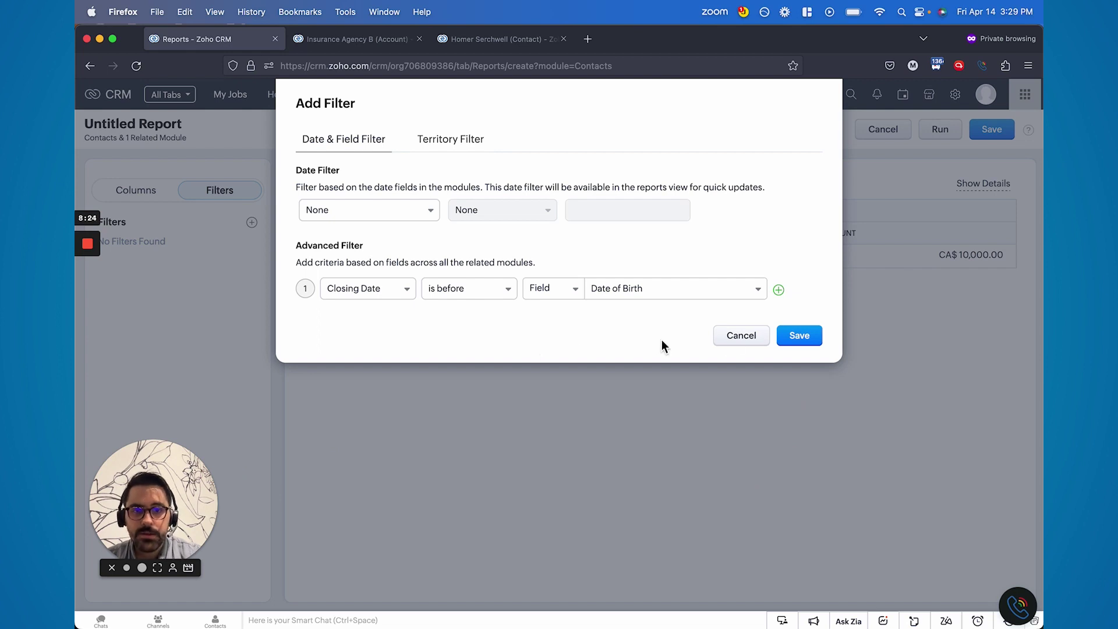
left_click(741, 337)
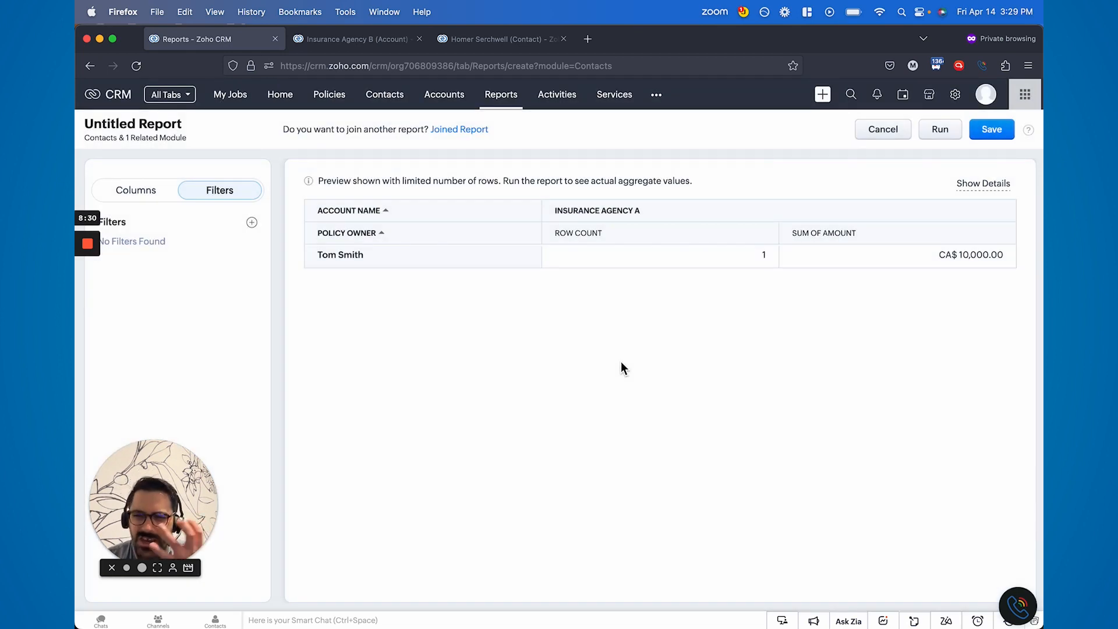
left_click(368, 44)
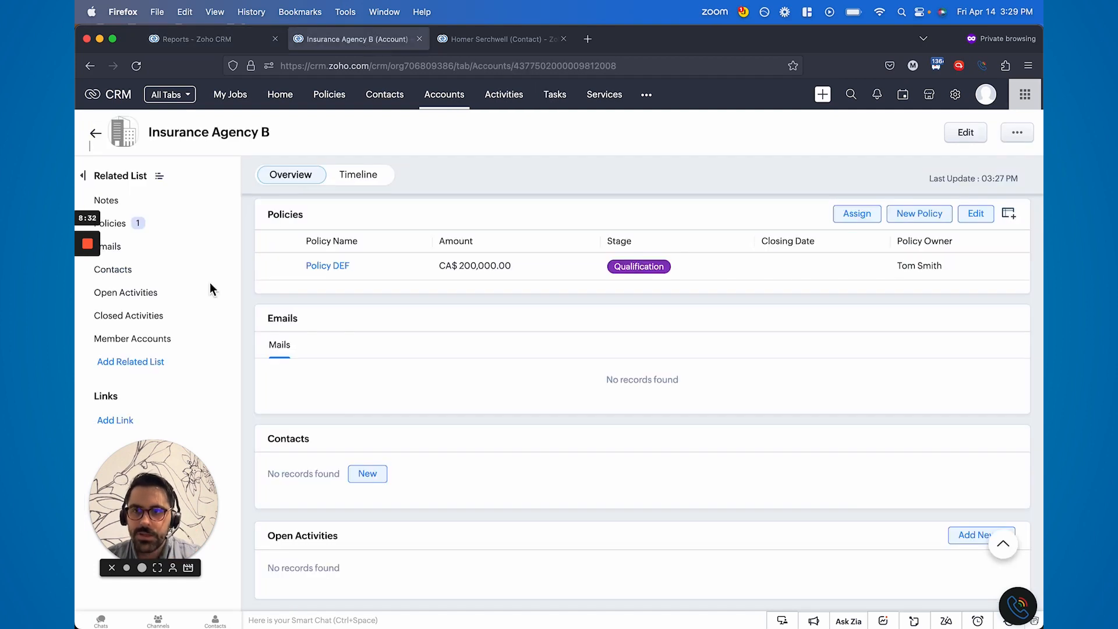
mouse_move(157, 223)
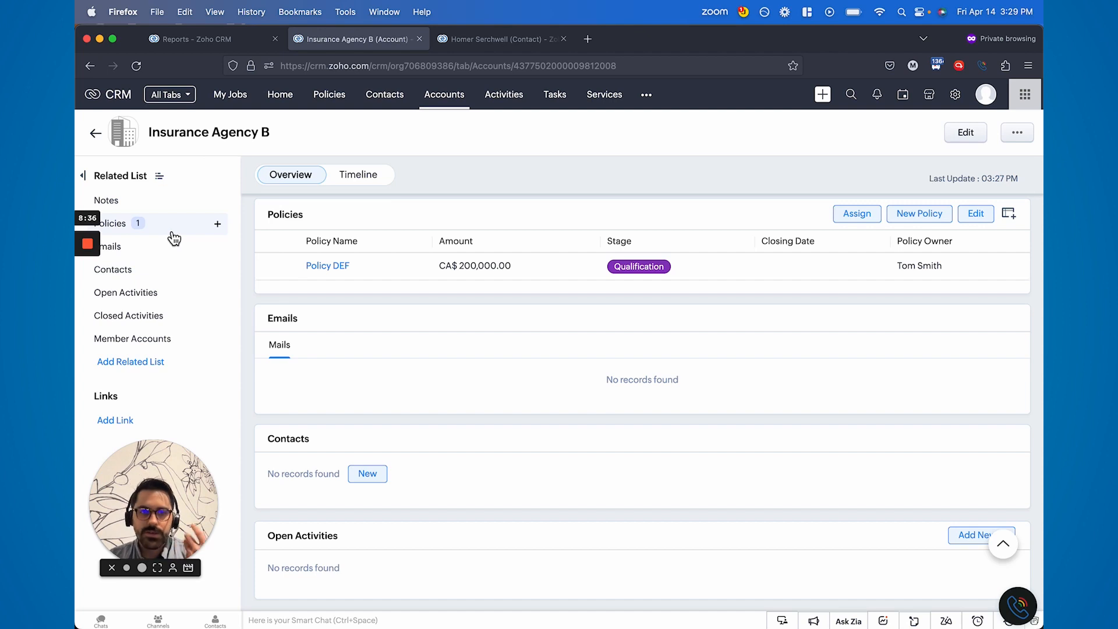
left_click(181, 38)
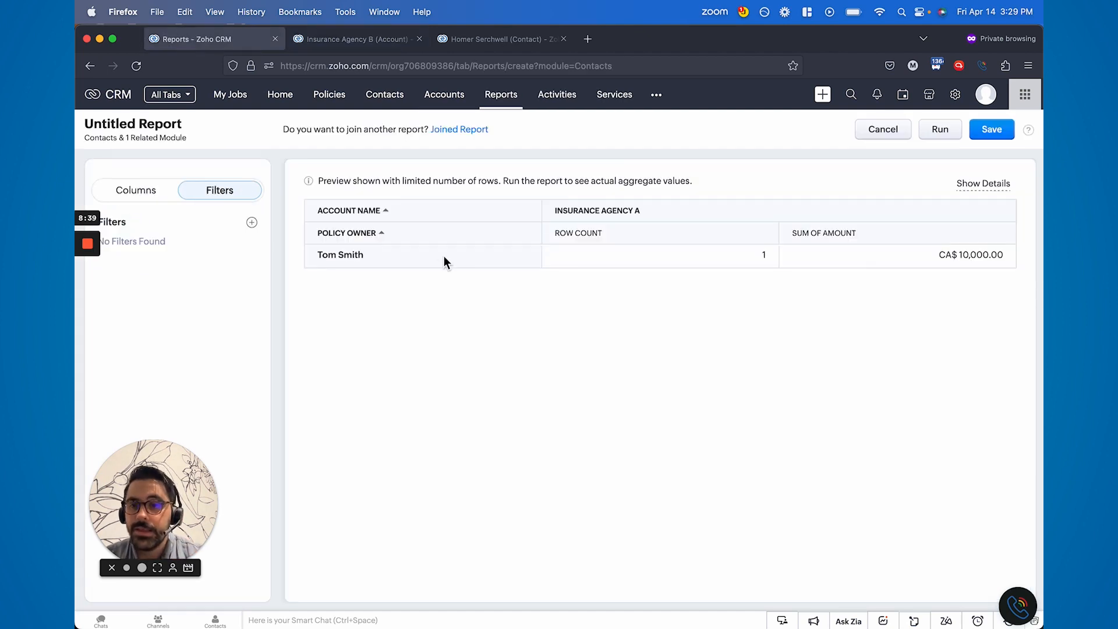